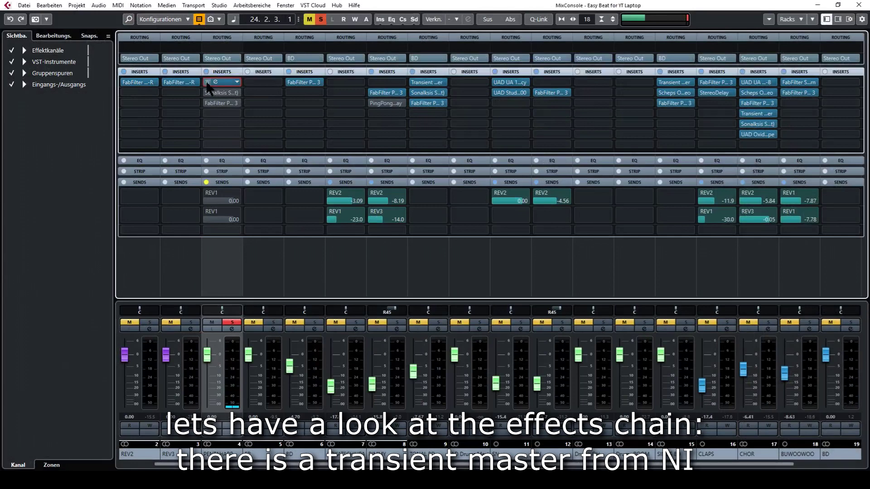
Step: Inspect the PENTAHARP channel's Transient Master and FabFilter Pro-Q 3 inserts, closing the equalizer after viewing it
left_click(221, 81)
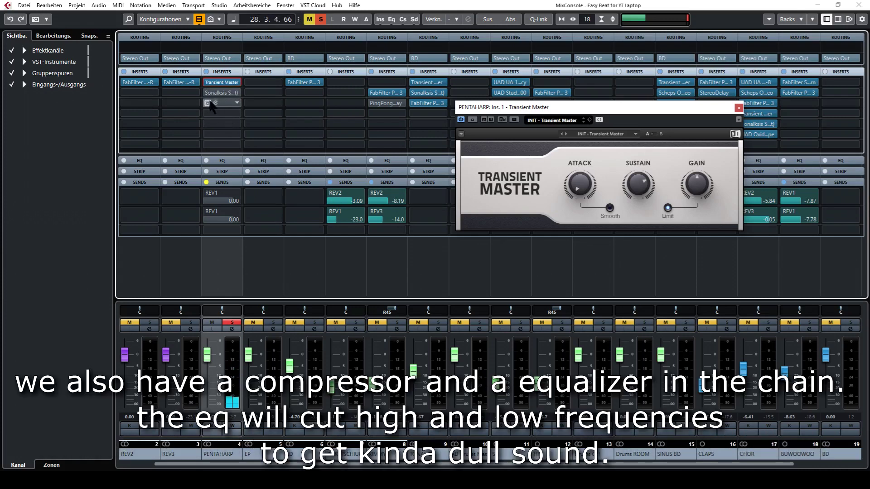
double_click(223, 105)
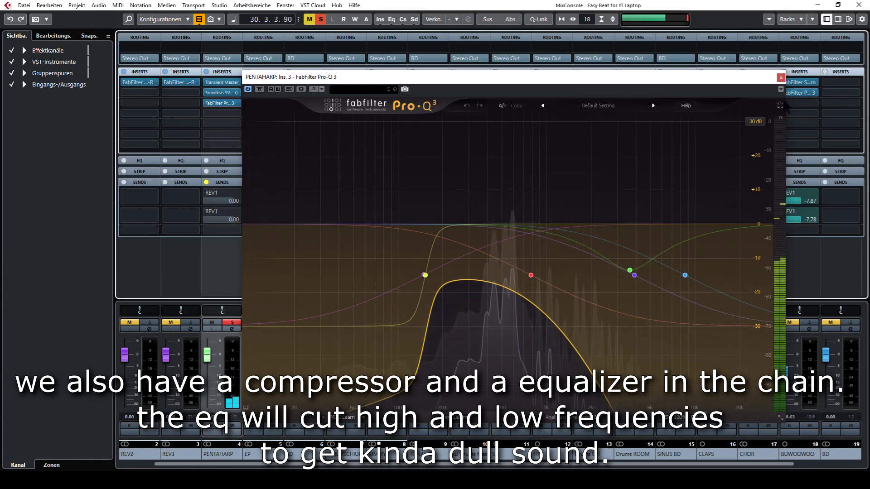
left_click(780, 78)
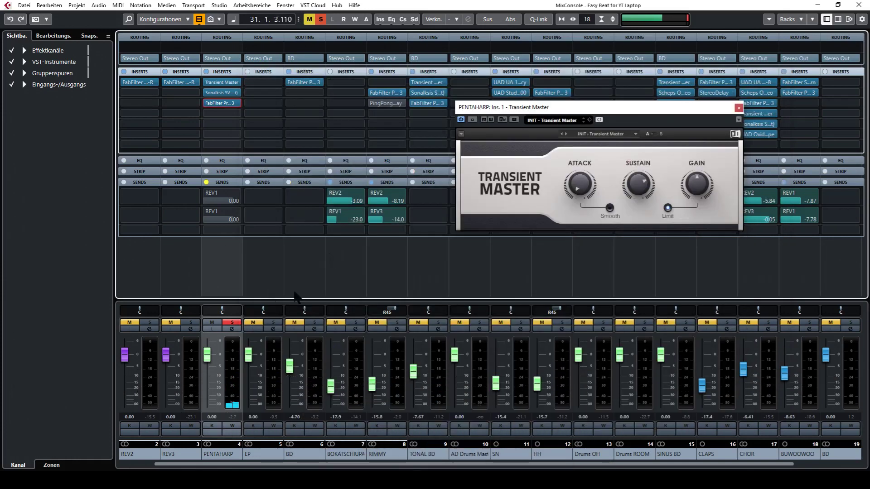
Step: Reactivate the bypassed sends on the PENTAHARP channel and open the FabFilter Pro-R reverbs on REV3 and REV2
left_click(206, 182)
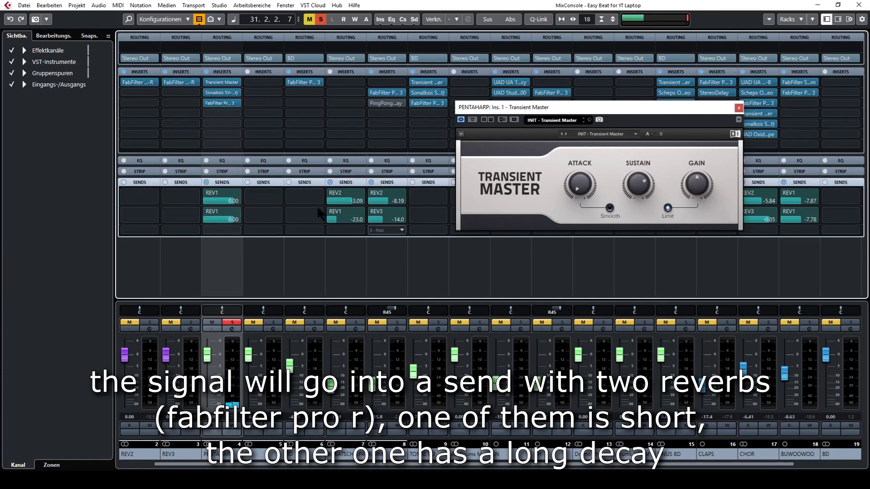
left_click(164, 83)
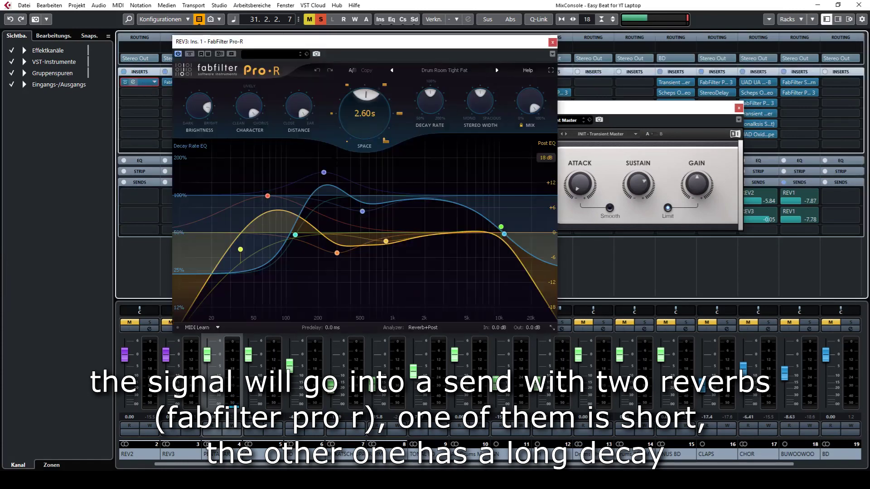
left_click(152, 83)
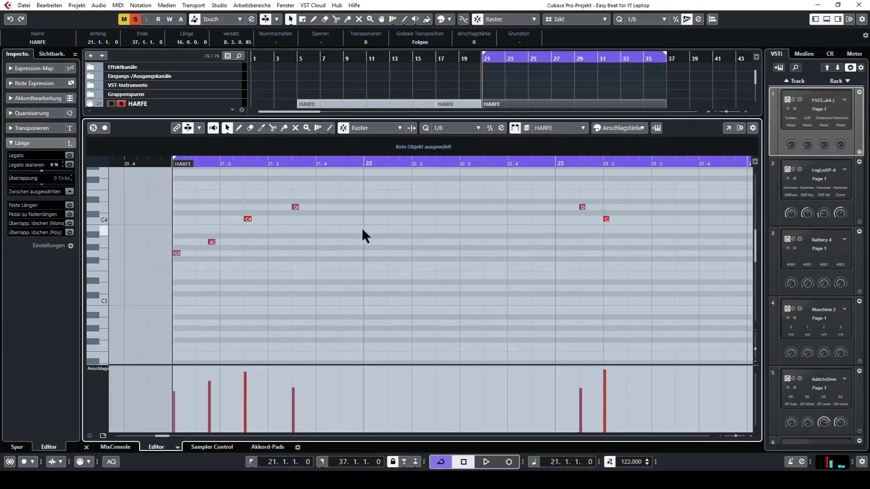
Step: Play the HARFE part from bar 21, stop, and return to the arrangement with the harp track's solo turned off
key("space")
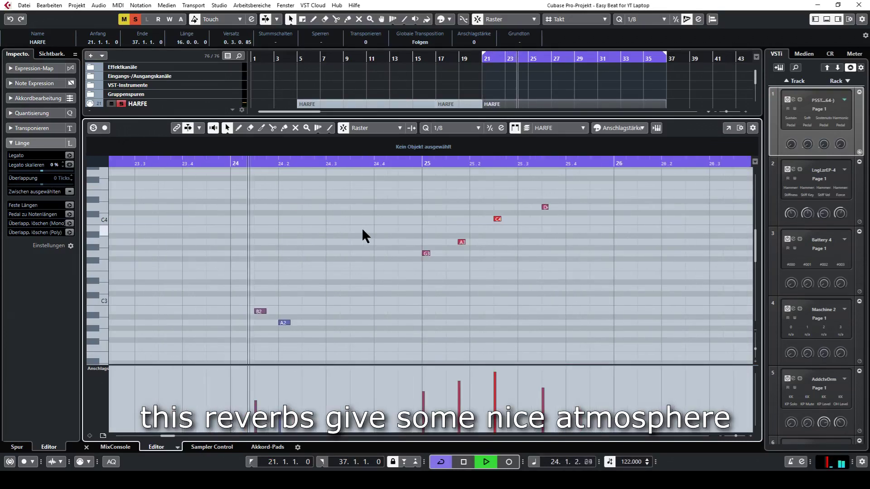
key("space")
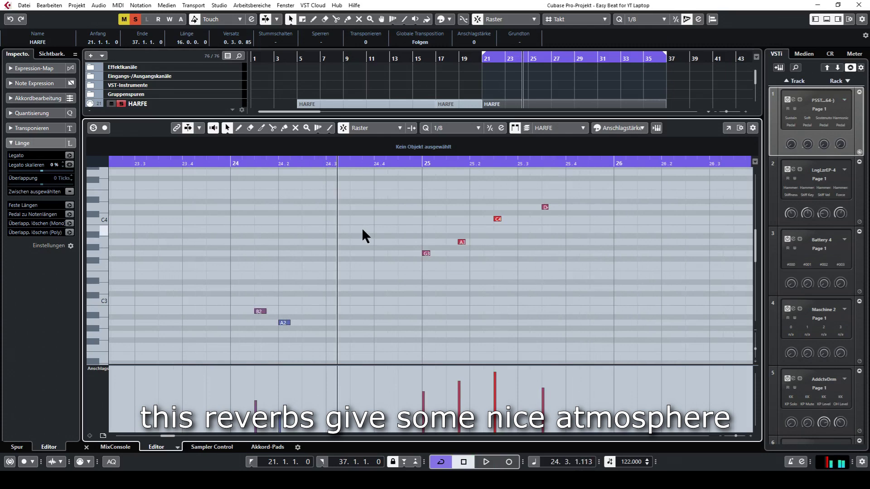
key("ctrl+e")
left_click(121, 104)
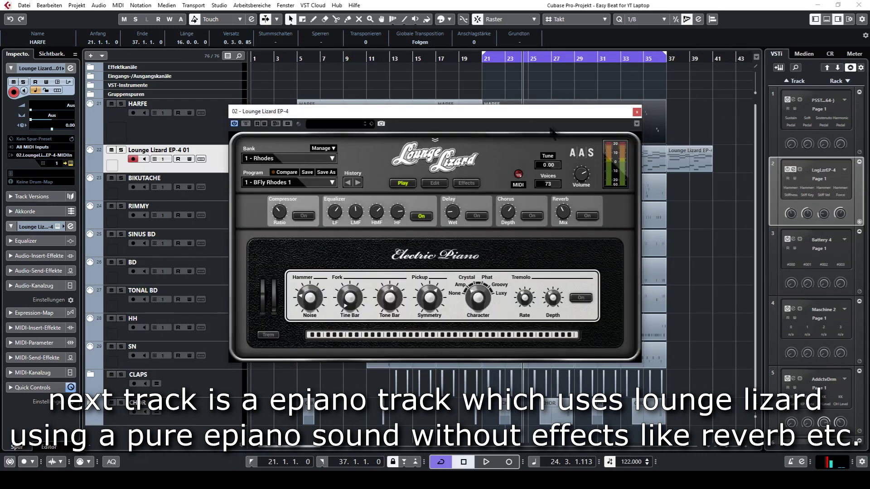
Step: Close the Lounge Lizard EP-4 instrument and open the electric piano part at bar 21 for note editing, with the playhead at its start
left_click_drag(557, 115, 585, 115)
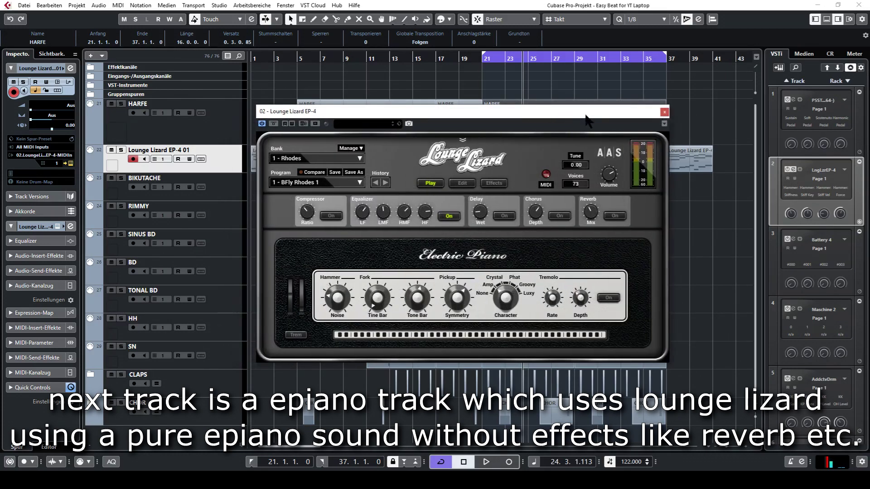
left_click(664, 112)
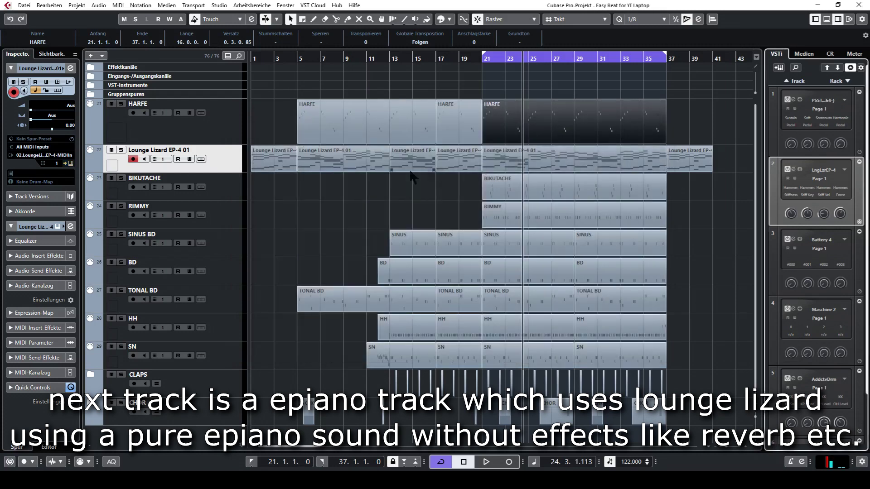
double_click(508, 166)
key("KP_1")
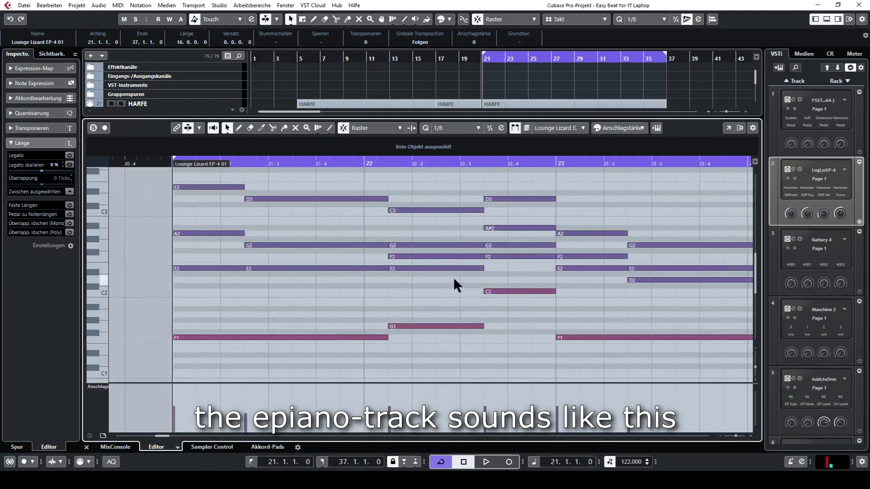
Step: Solo the Lounge Lizard EP-4 01 track and listen to it from bar 21, alone and together with the HARFE track
key("Return")
key("space")
key("s")
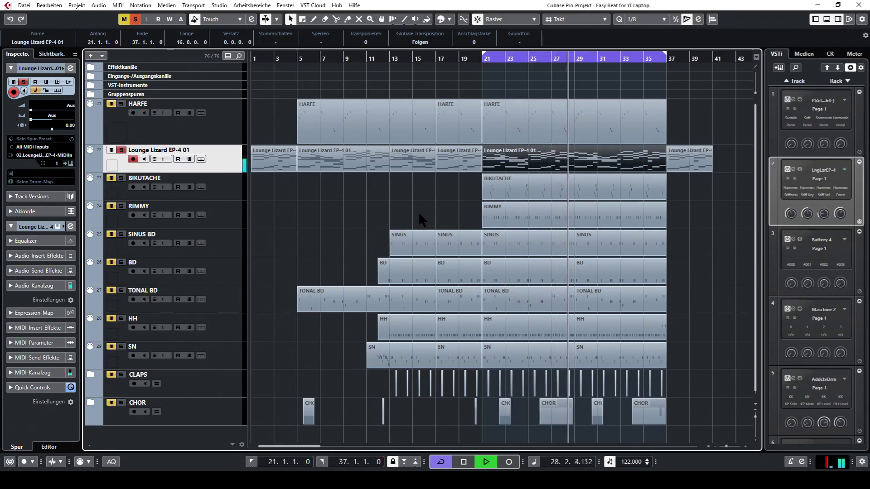
key("space")
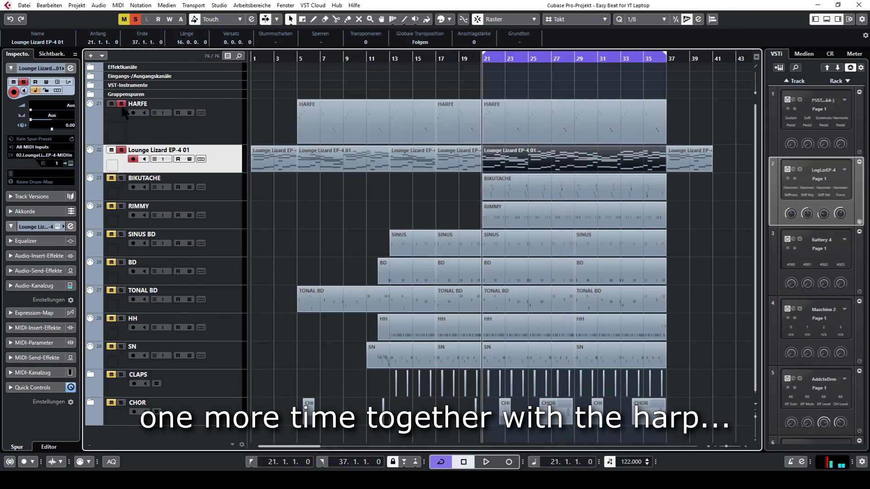
key("space")
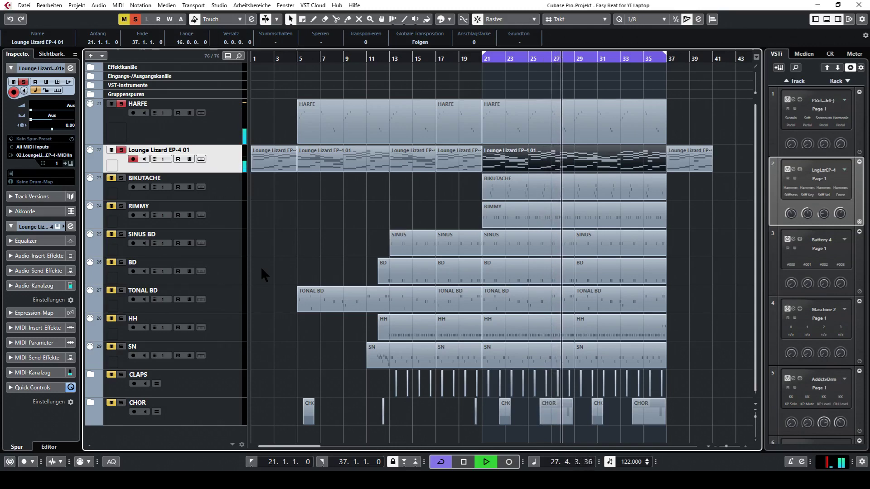
key("space")
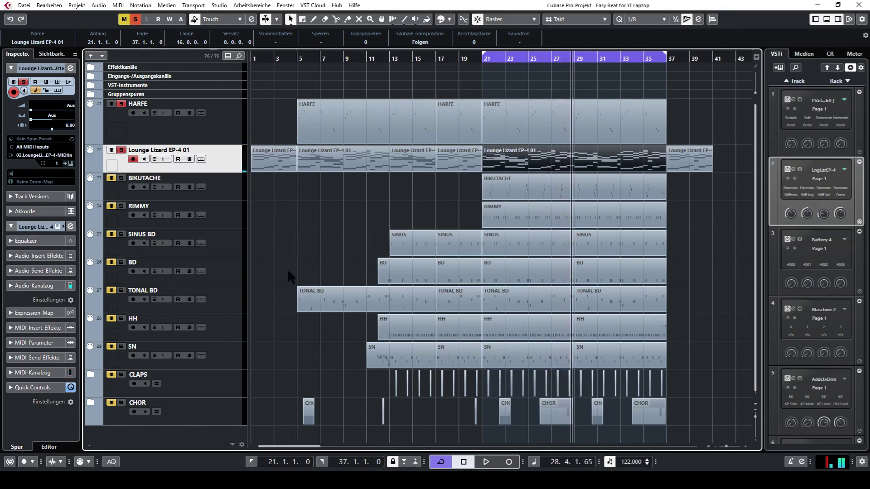
Step: Open the Lounge Lizard part's notes and select E1, A1, D2 and E2 in bar 24 to compare their velocities
double_click(530, 164)
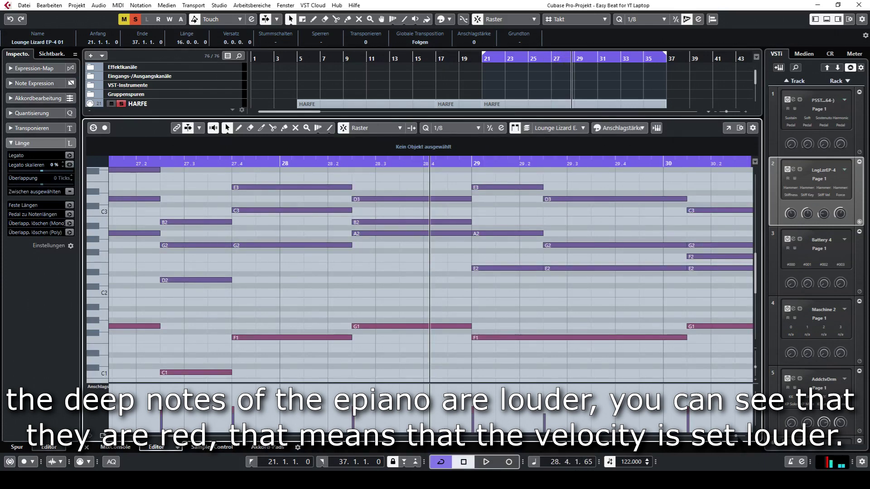
key("g")
key("g")
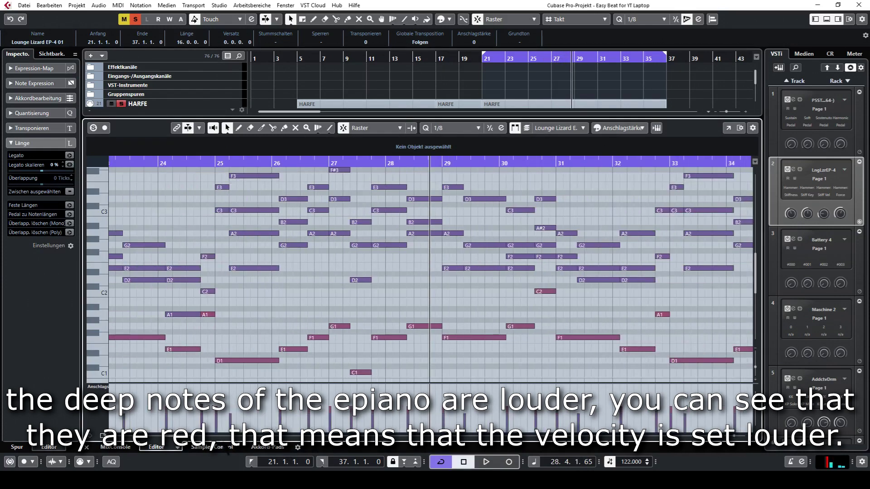
left_click(186, 349)
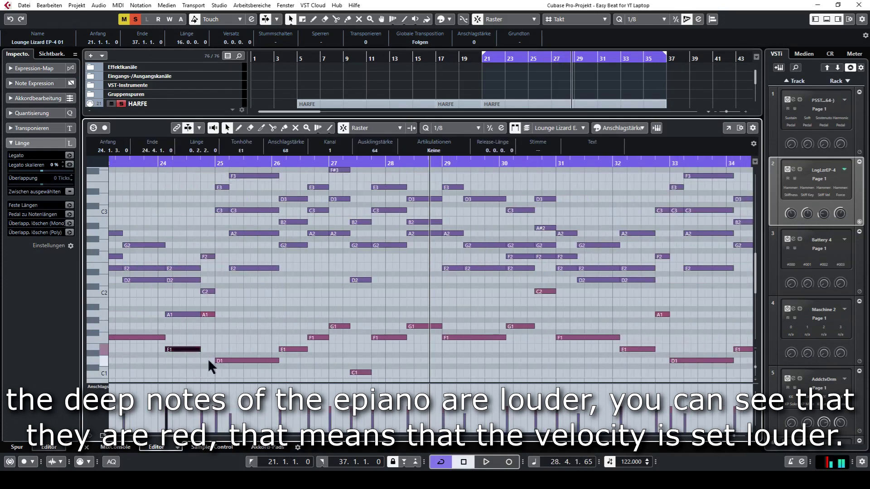
left_click(182, 314)
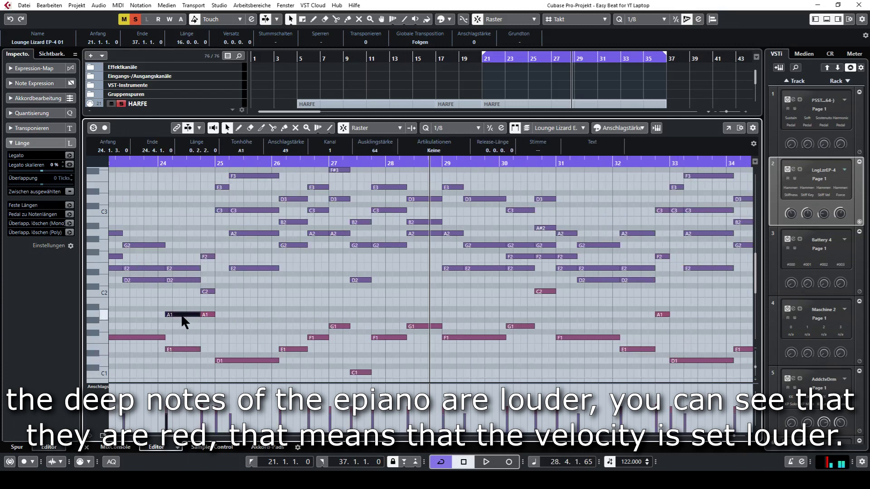
left_click(189, 280)
left_click(189, 269)
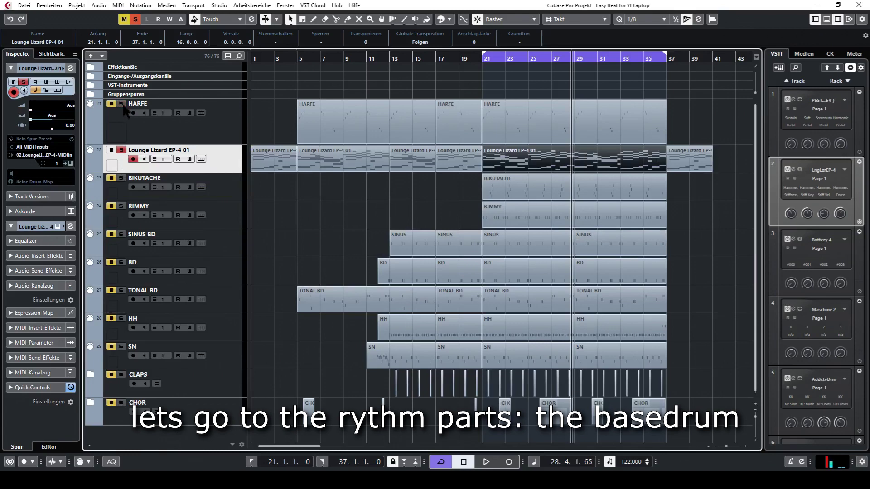
Step: Turn off the Lounge Lizard track's solo, solo and select the BD track, and play it
left_click(121, 150)
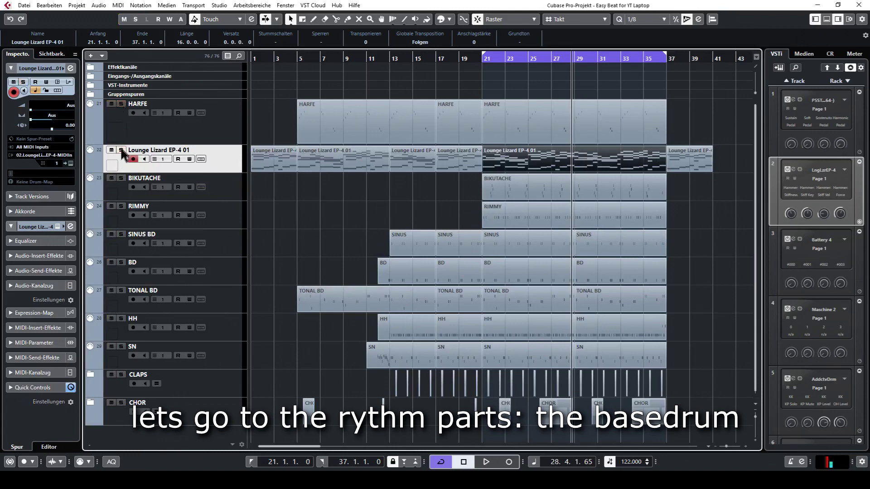
left_click(121, 262)
left_click(233, 277)
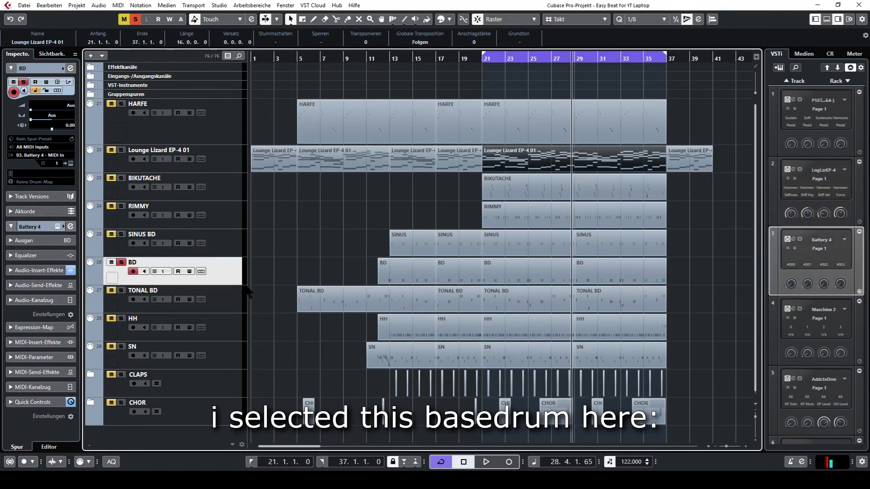
key("space")
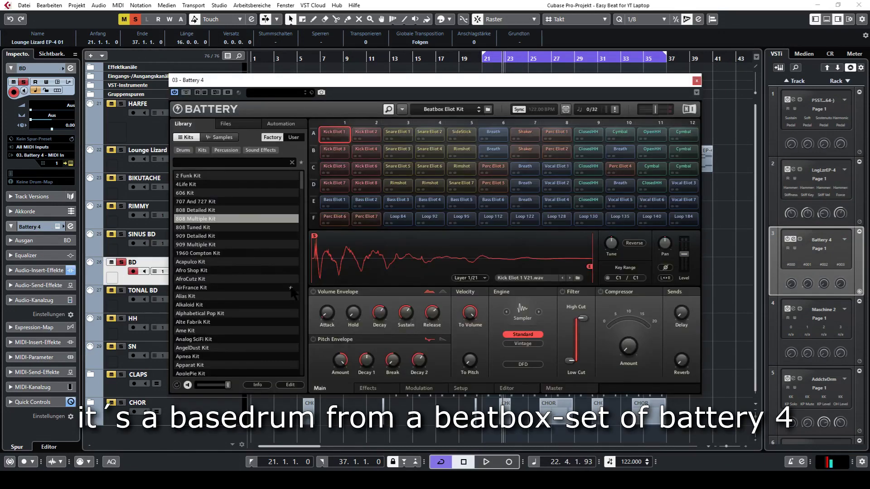
Step: Audition the Kick Eliot 3 cell of the Beatbox Eliot Kit in Battery 4 several times
left_click(336, 151)
left_click(334, 148)
left_click(334, 149)
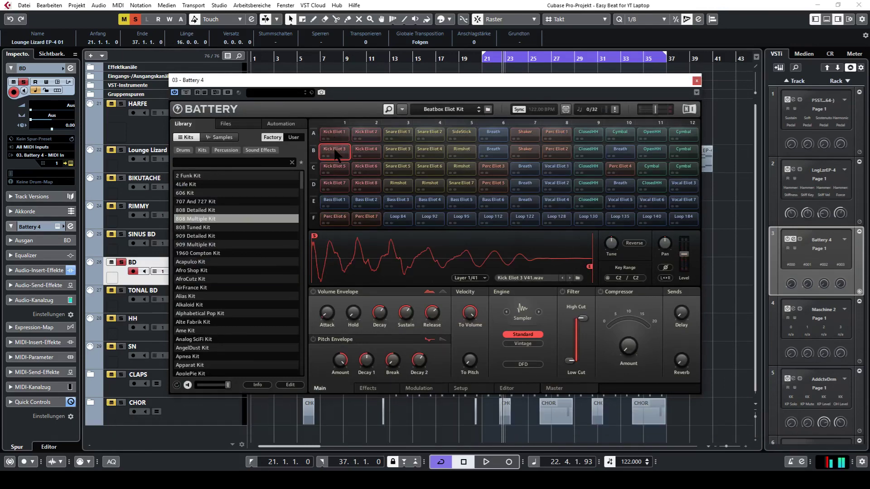
left_click(334, 149)
left_click(335, 149)
left_click(334, 151)
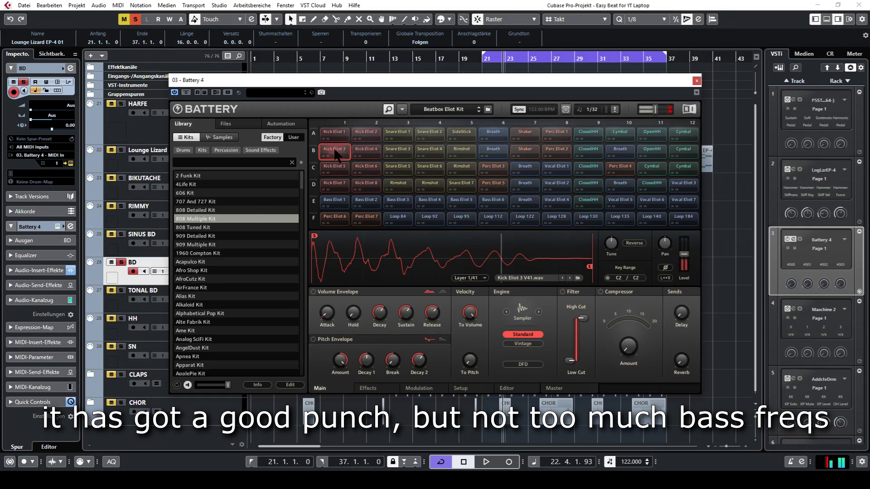
left_click(334, 151)
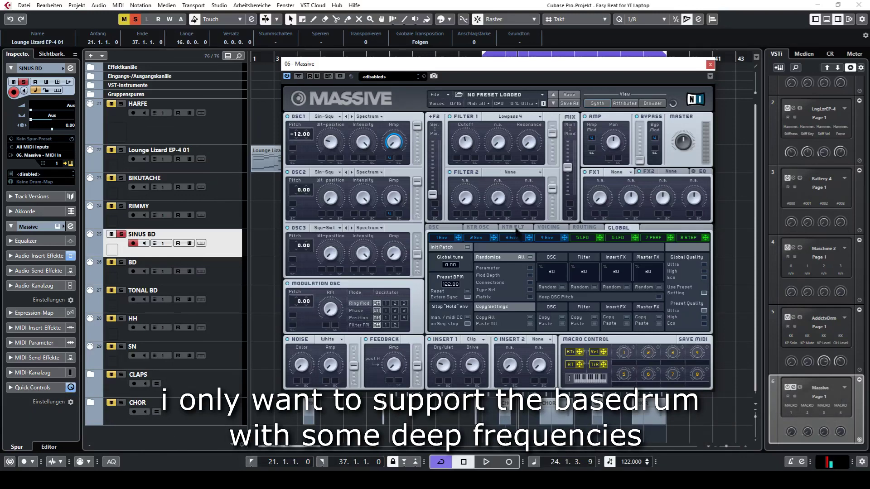
Step: Close Massive, open the SINUS part at bar 21, and audition the two short F1 notes in bar 24
left_click(710, 66)
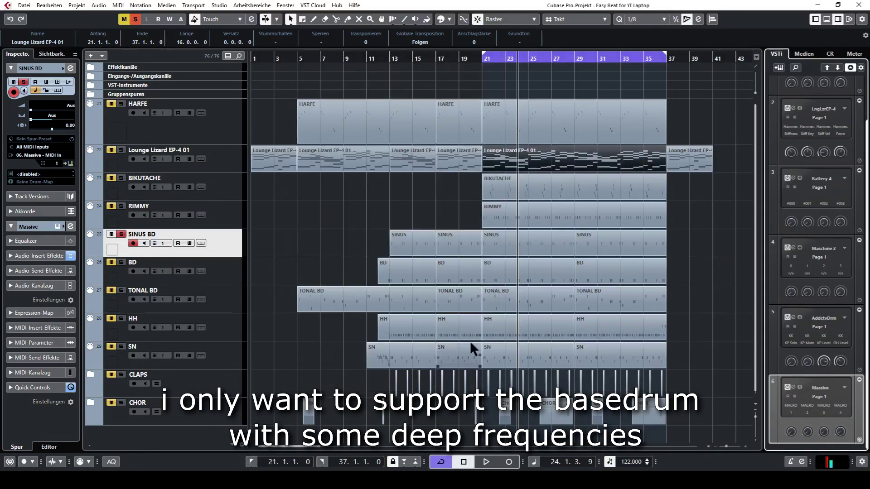
double_click(507, 248)
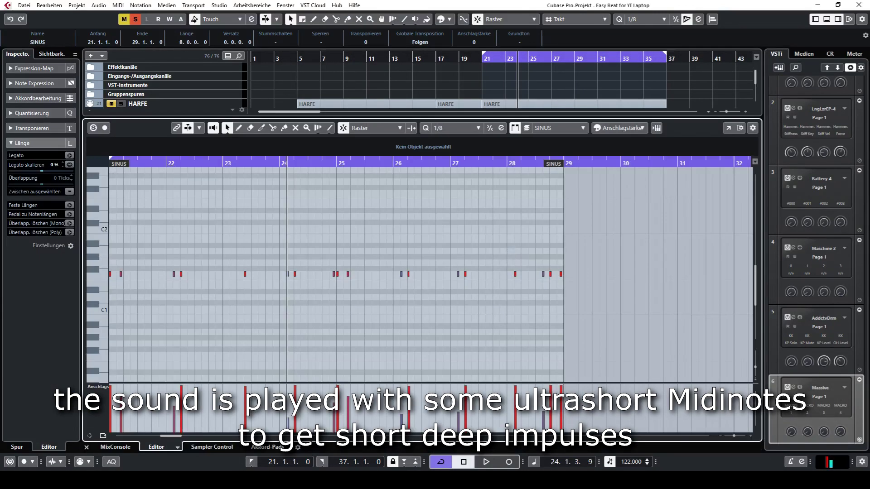
left_click_drag(734, 438, 739, 437)
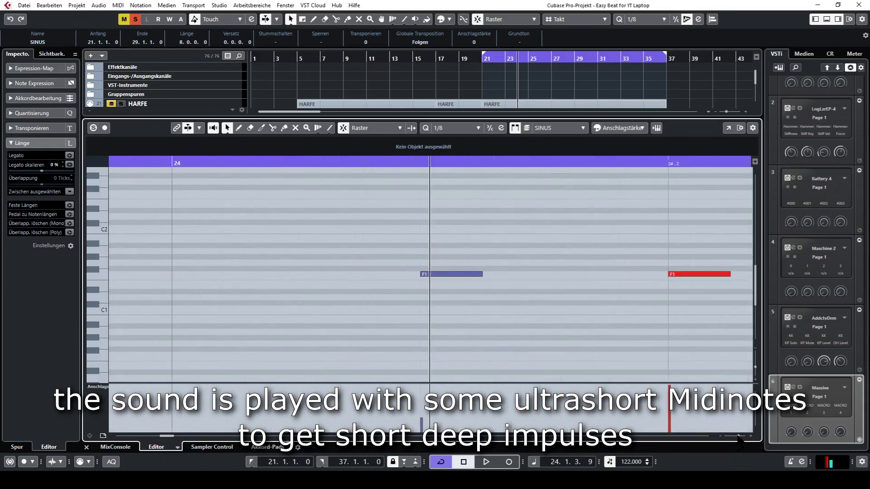
left_click(458, 277)
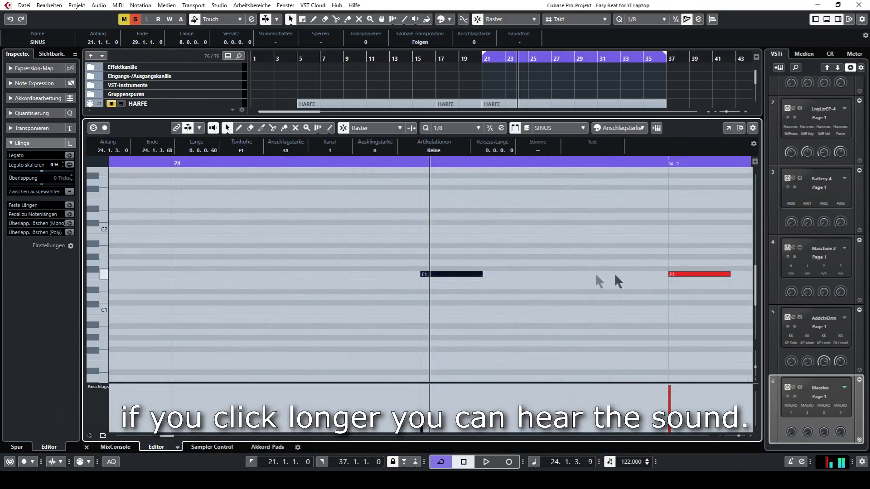
left_click(677, 275)
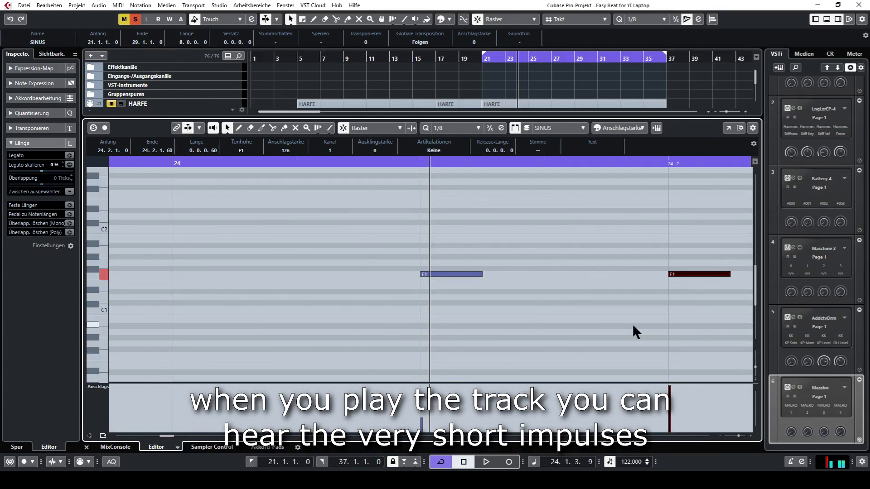
Step: Play the soloed SINUS BD part to hear its short impulses, stop, and return to the arrangement
key("space")
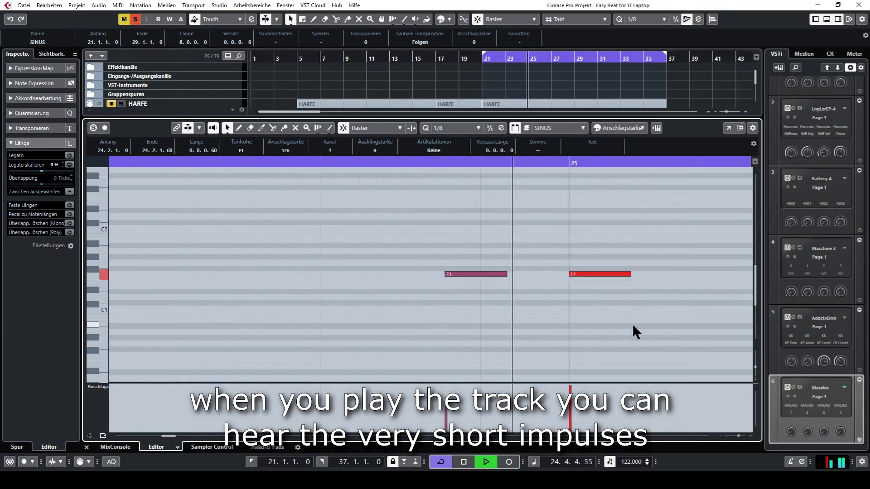
key("space")
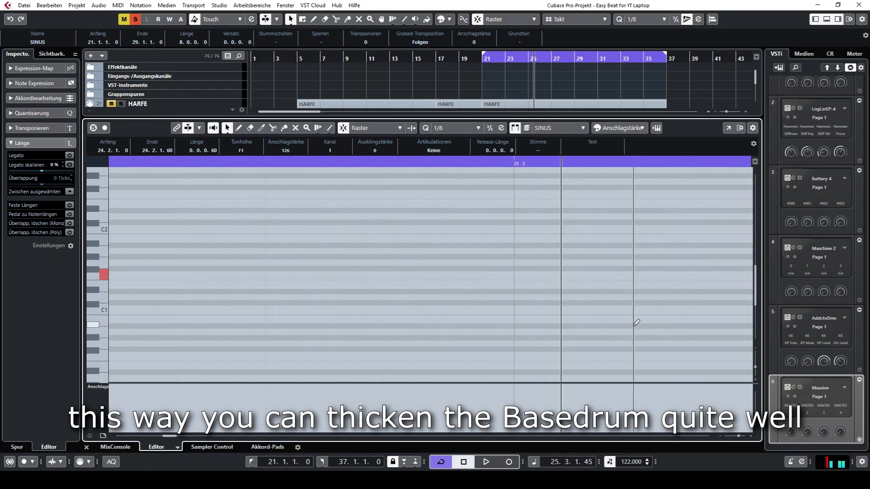
key("ctrl+alt+e")
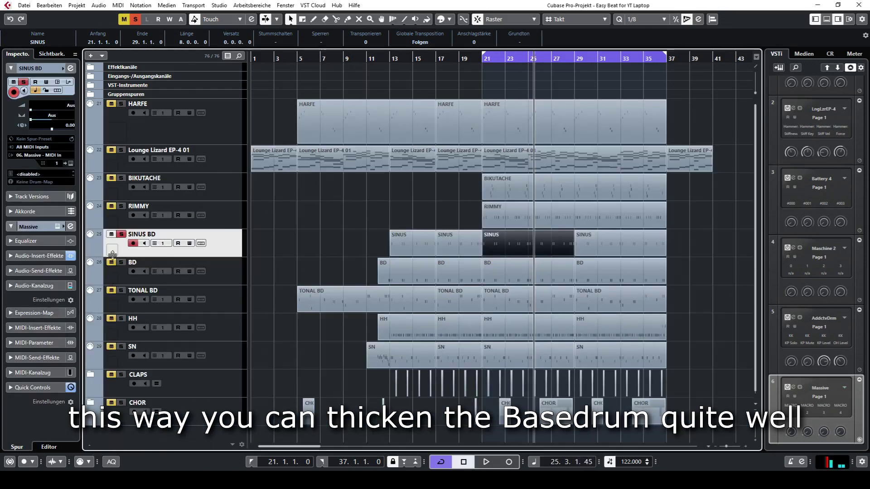
Step: Play the SINUS BD and BD tracks soloed together from bar 21, switching the SINUS BD solo off and on to compare
left_click(120, 233)
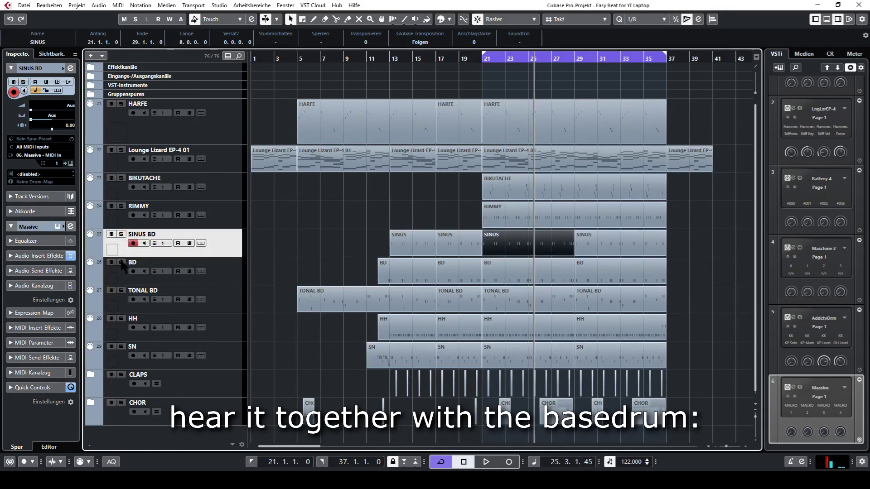
left_click(121, 262)
key("KP_1")
key("space")
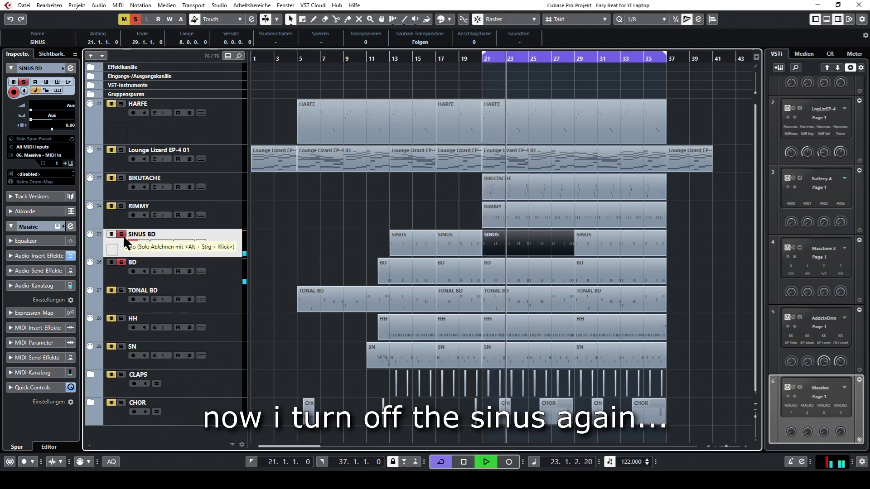
left_click(122, 235)
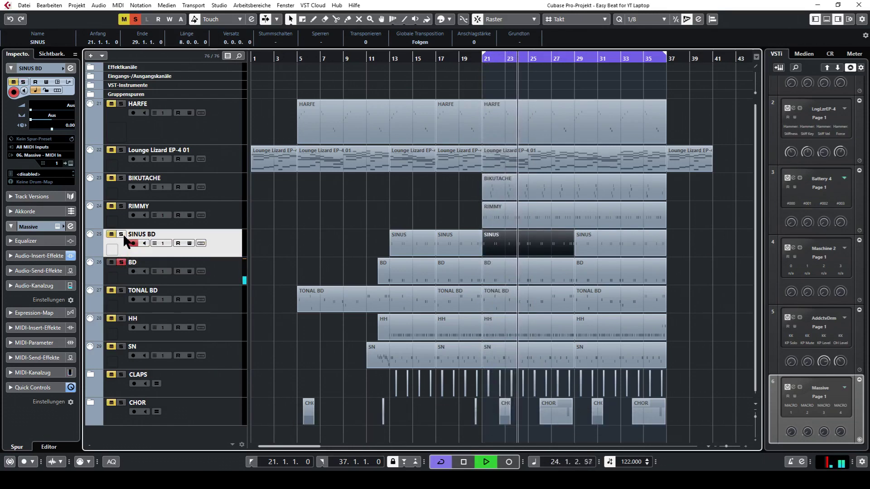
left_click(123, 235)
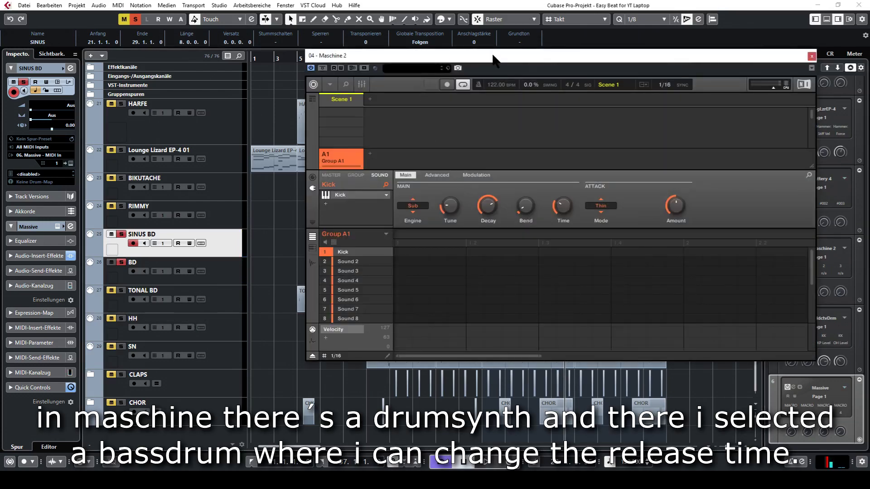
Step: View the Kick drum synth in Maschine 2, and play the TONAL BD track alone in solo from bar 21
left_click_drag(492, 55, 417, 56)
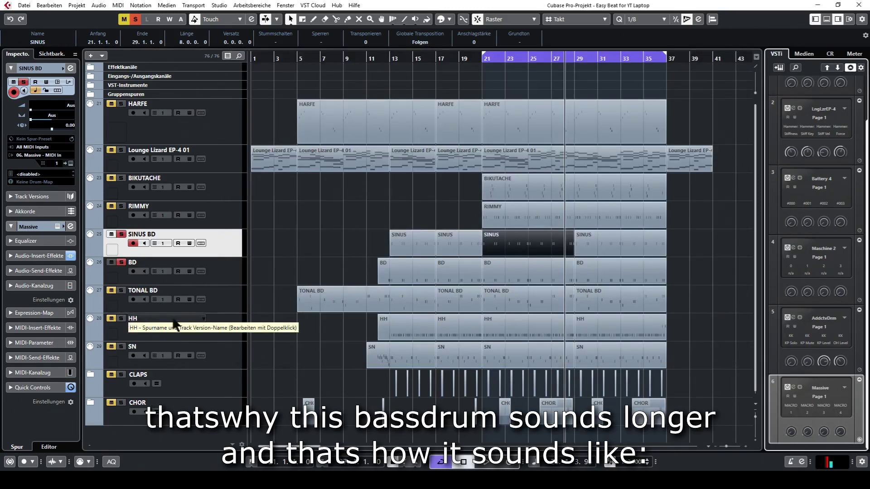
left_click(207, 310)
left_click(125, 236)
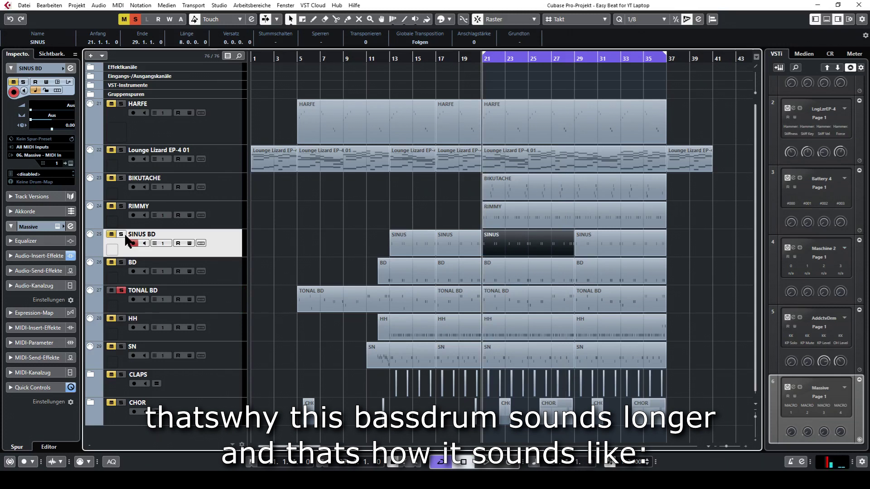
key("space")
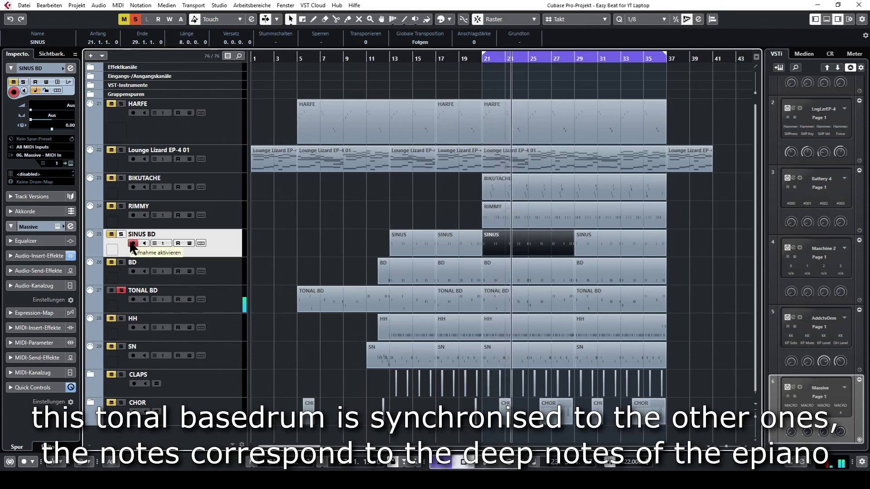
Step: Play the soloed SINUS BD, BD and TONAL BD tracks from bar 21, adding Lounge Lizard EP-4 01 and HARFE to the solo
key("KP_1")
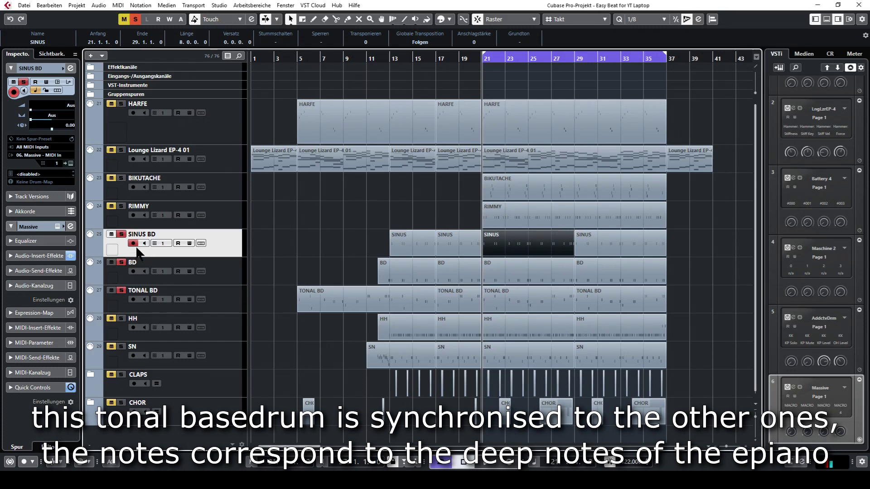
key("space")
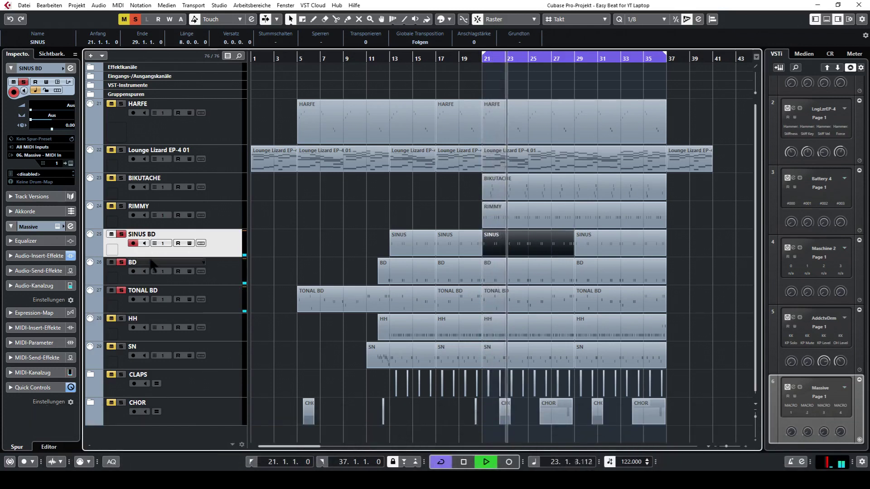
left_click(111, 150)
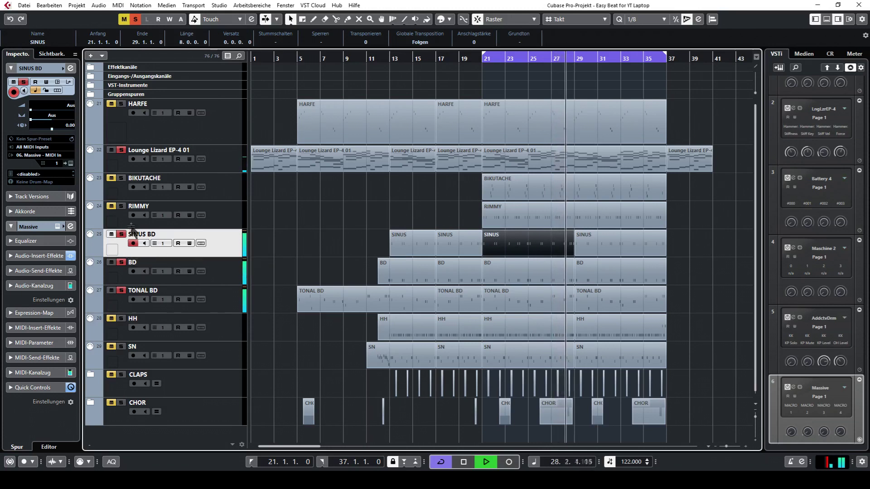
left_click(121, 109)
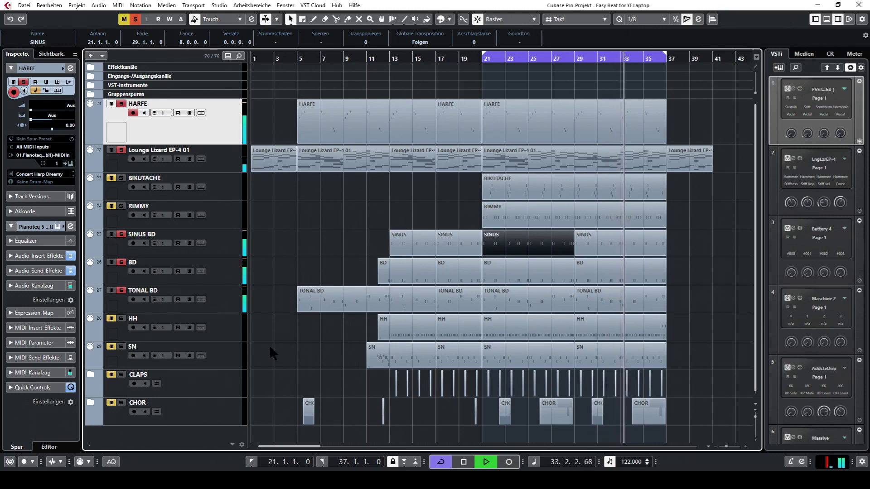
Step: Turn off the existing solos, solo only the HH track, and play it from bar 21
left_click(122, 104)
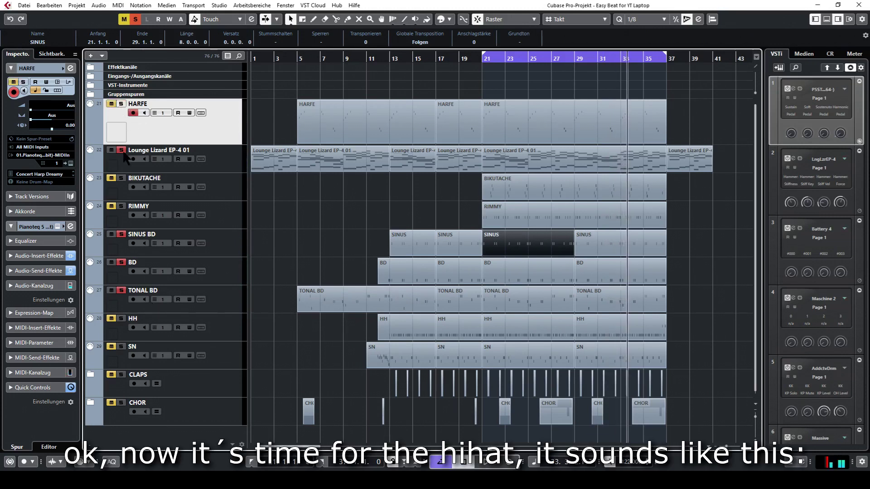
left_click(117, 325)
key("KP_1")
key("space")
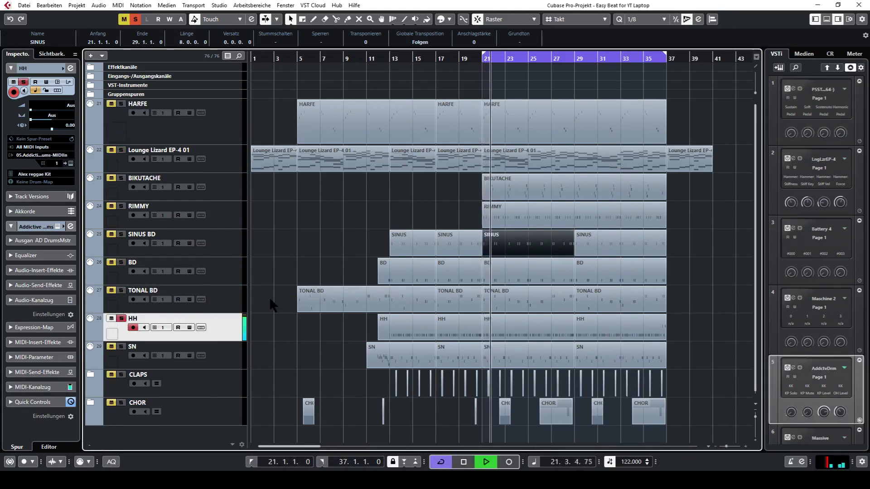
Step: Open the Addictive Drums instrument and show the settings of its HiHat channel
left_click(791, 367)
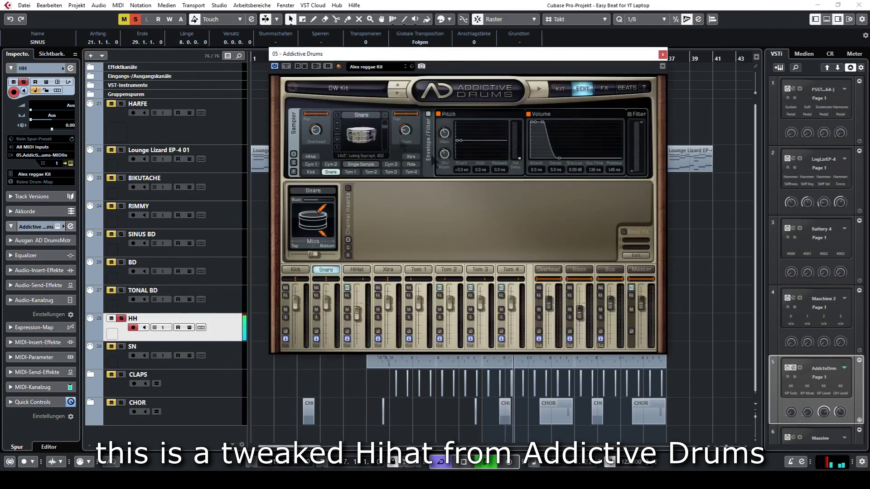
left_click_drag(477, 59, 541, 80)
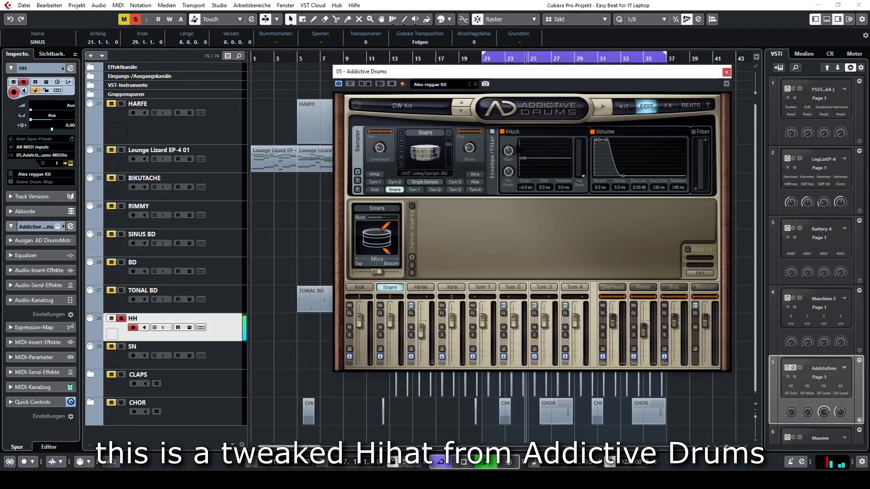
left_click(421, 287)
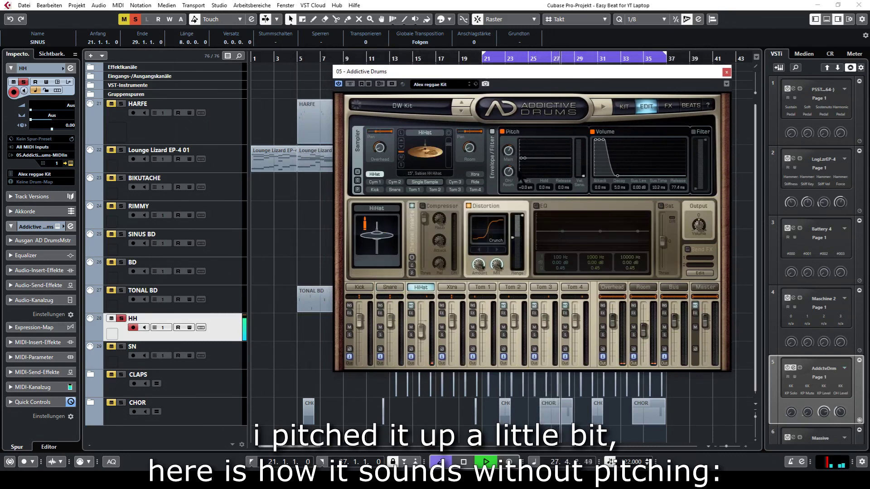
Step: Bypass and re-enable the hi-hat's Pitch section and Volume envelope in turn to compare the sound, and close Addictive Drums
left_click(503, 133)
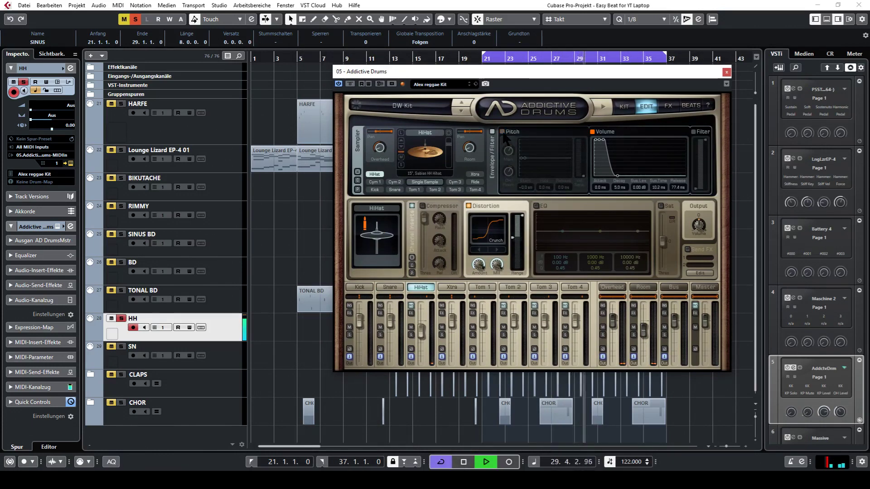
left_click(503, 132)
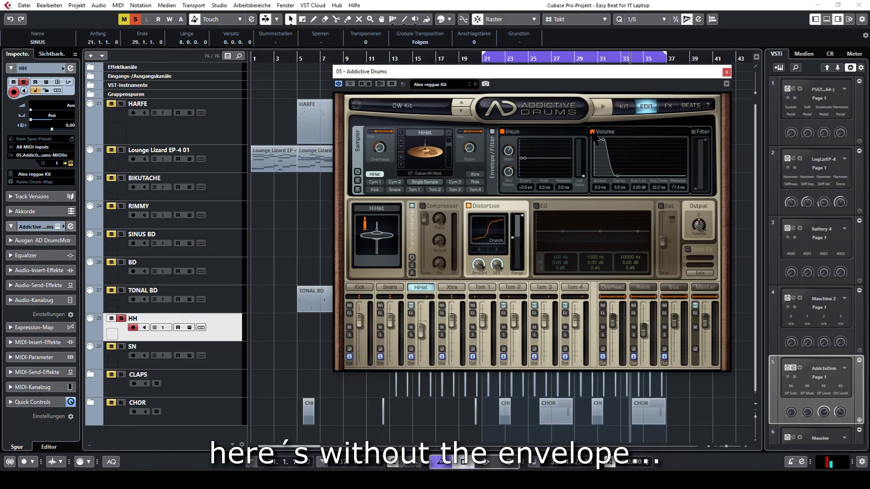
left_click(592, 132)
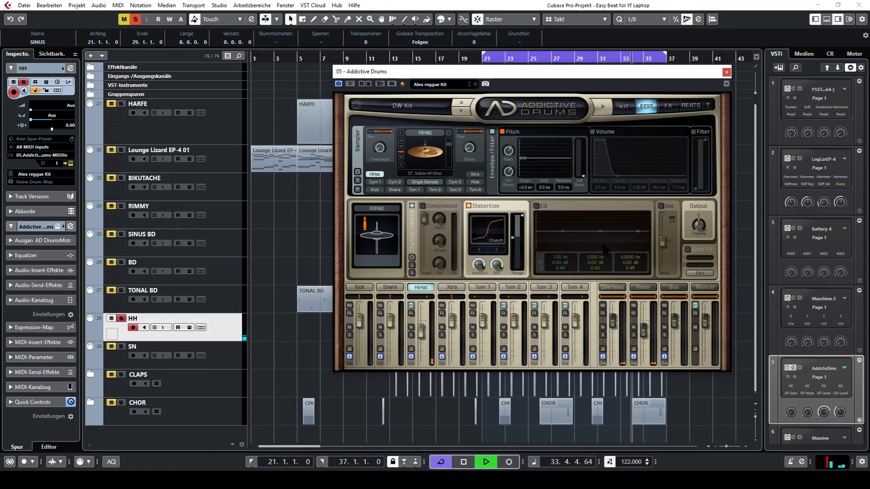
left_click(592, 131)
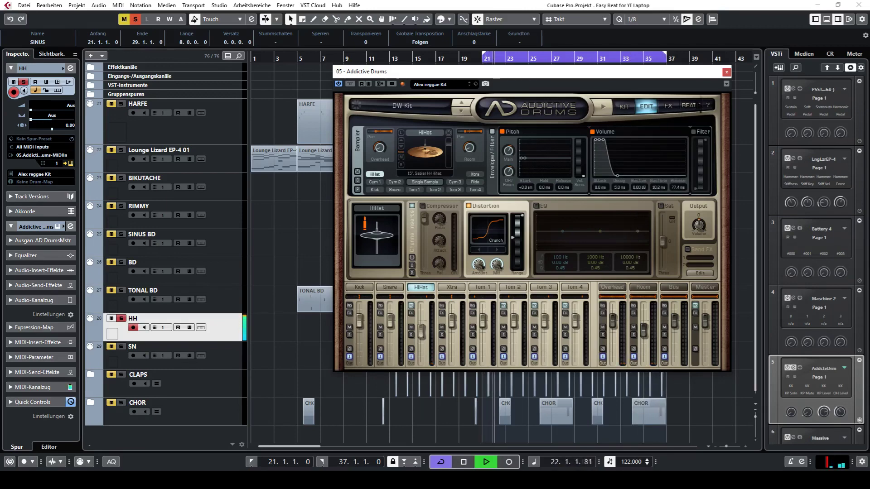
left_click(726, 72)
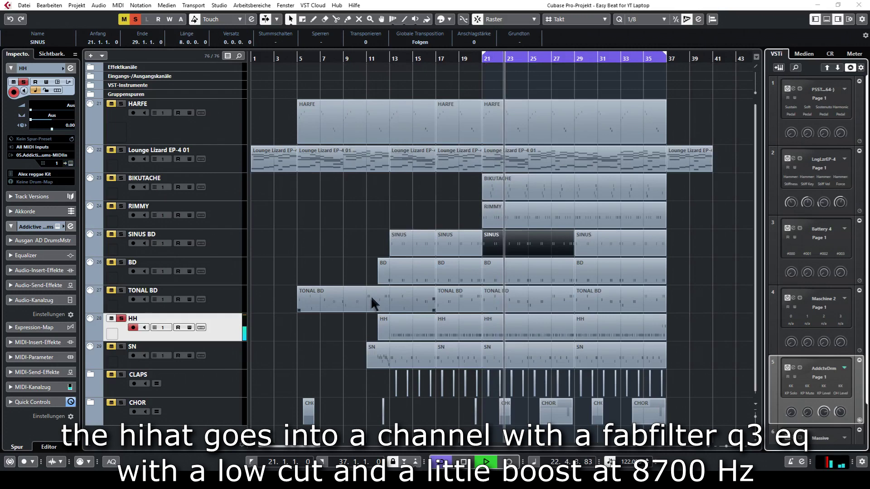
Step: Examine the FabFilter Pro-Q 3 insert on the HH mixer channel, including its high-frequency boost, and return to the arrangement
key("F3")
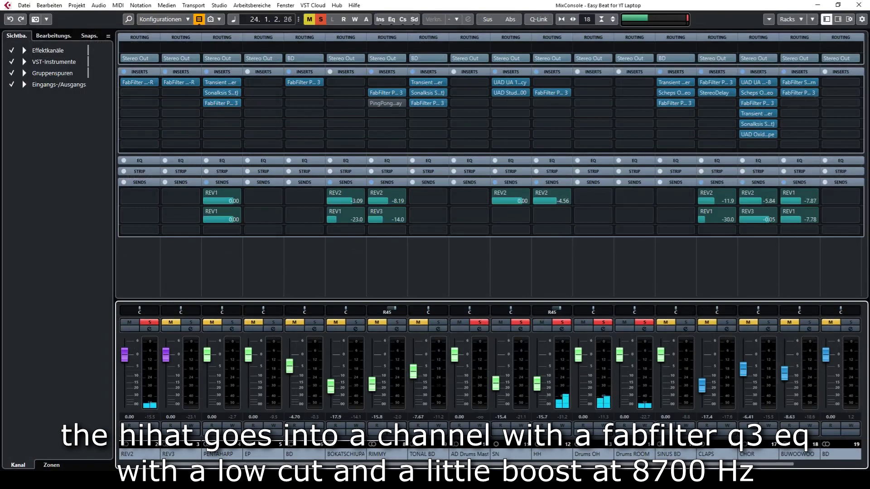
left_click(560, 92)
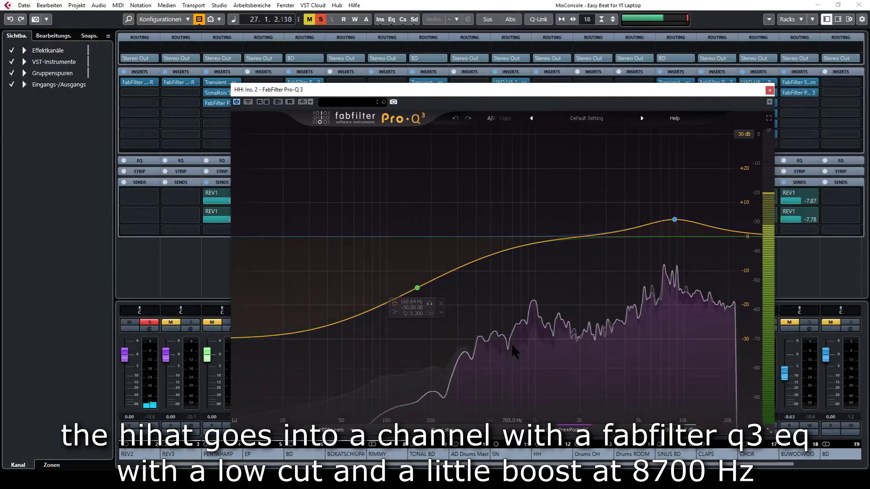
mouse_move(674, 221)
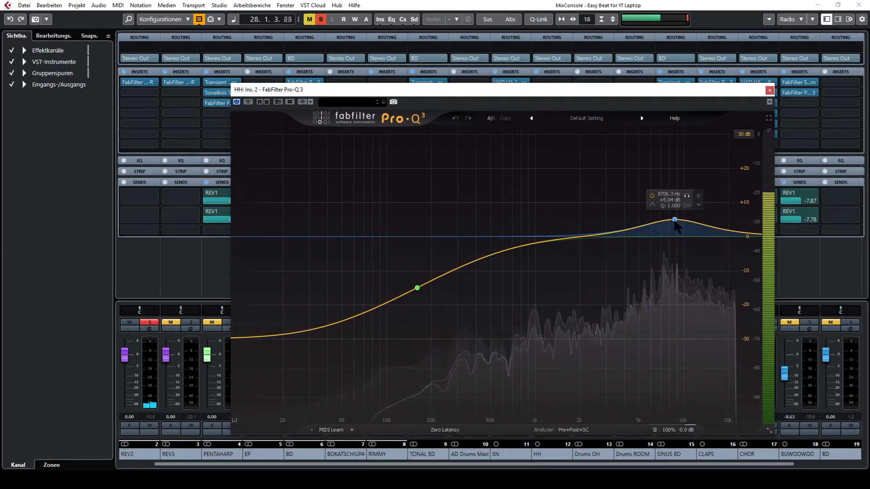
left_click(769, 90)
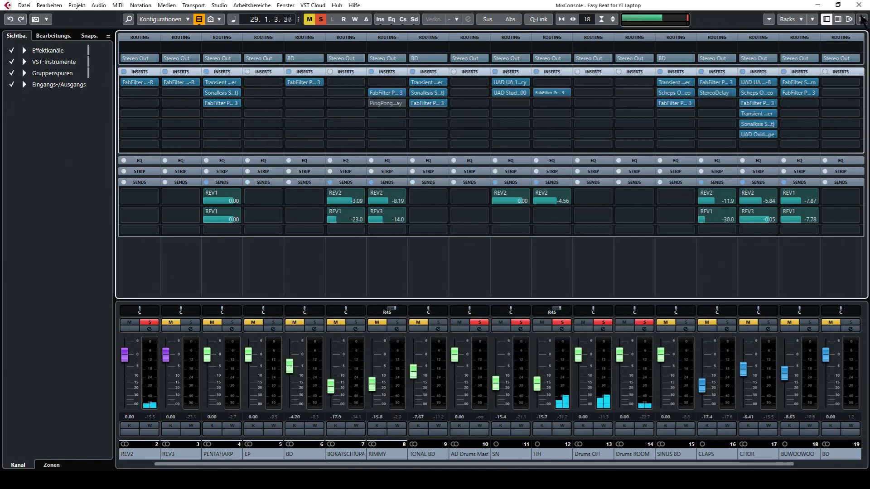
left_click(859, 5)
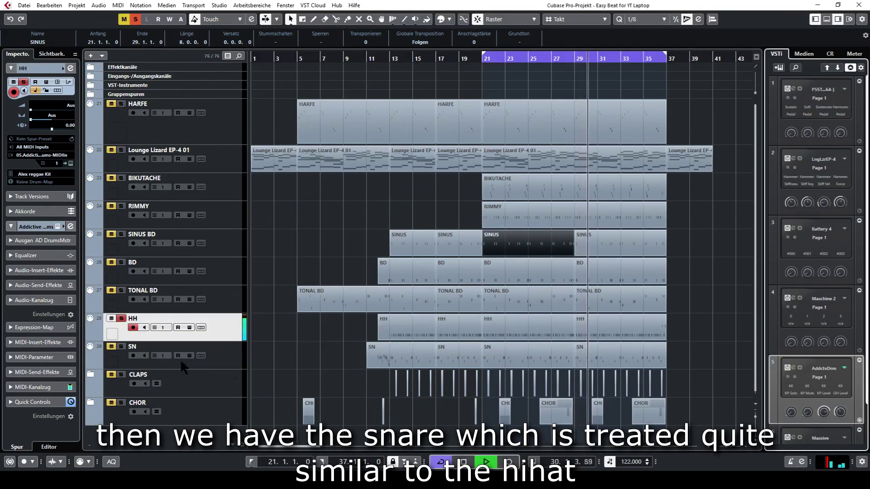
Step: Solo and select the SN track, and view the snare's pitch and volume envelope settings in Addictive Drums
left_click(121, 346, "ctrl")
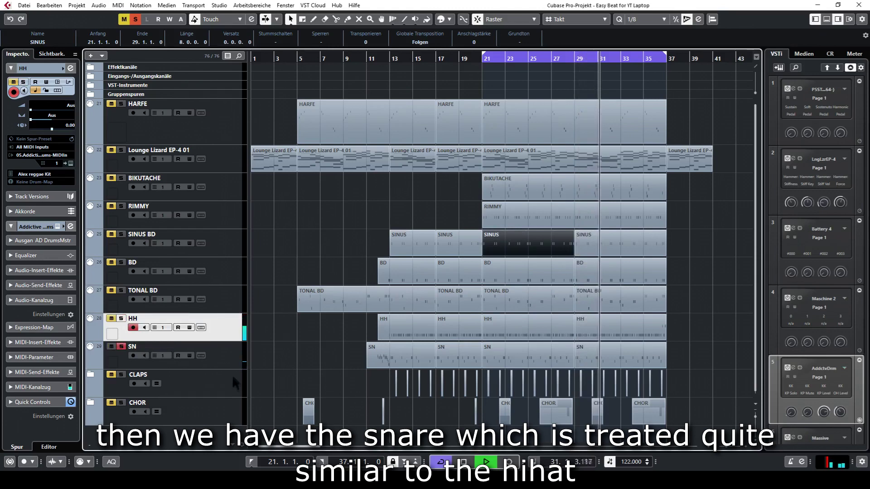
left_click(232, 363)
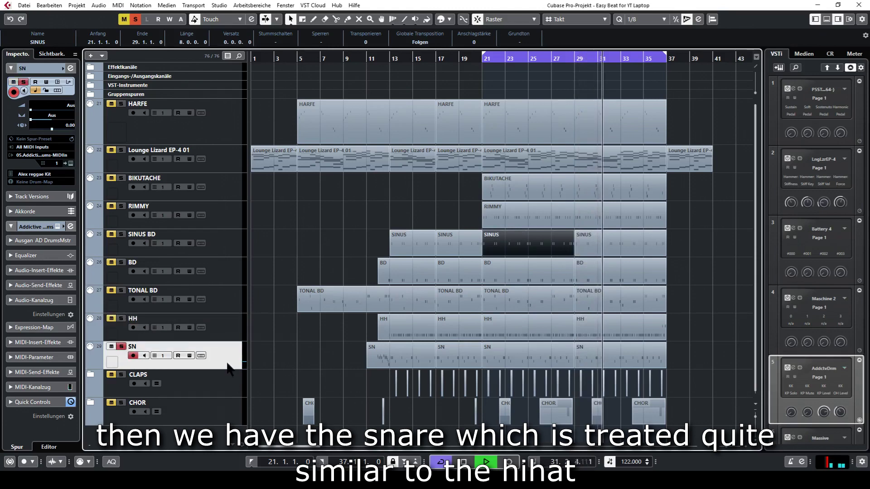
left_click(792, 367)
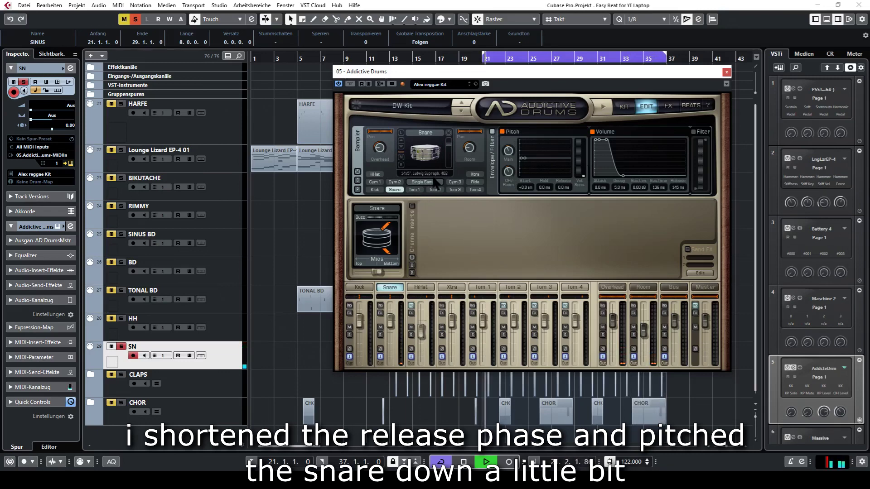
left_click(727, 72)
Step: Add the HH, TONAL BD, BD, SINUS BD, Lounge Lizard EP-4 01 and HARFE tracks to the SN solo to hear them together
left_click(121, 318)
left_click(121, 290)
left_click(121, 262)
left_click(121, 234)
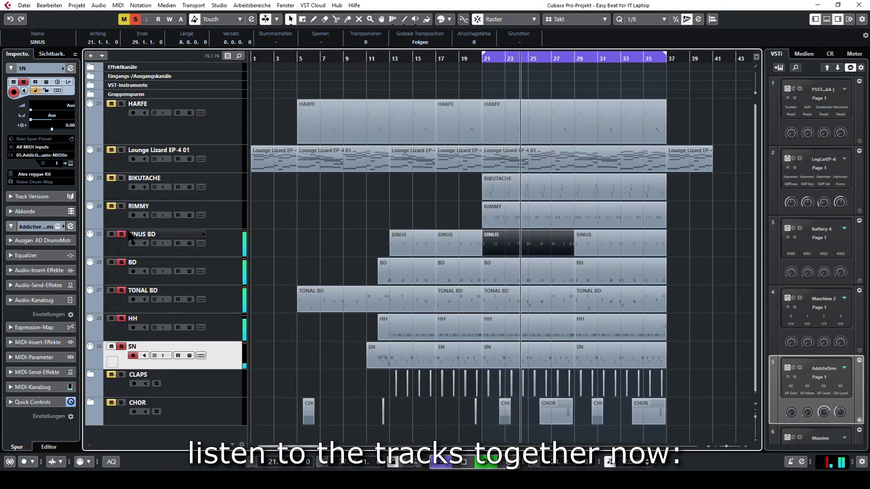
left_click(121, 178)
left_click(121, 178)
left_click(121, 149)
left_click(121, 104)
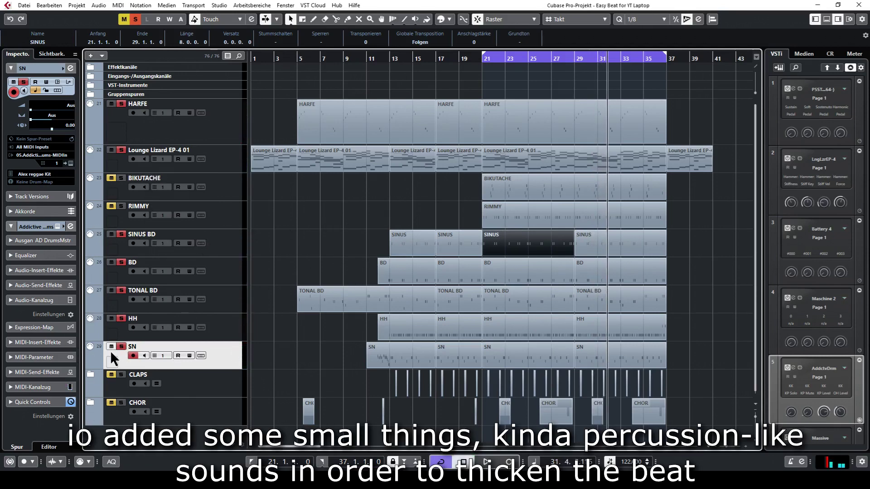
Step: Turn off the other solos, solo only the BIKUTACHE track, and play it from bar 21
left_click(122, 299)
left_click(122, 264)
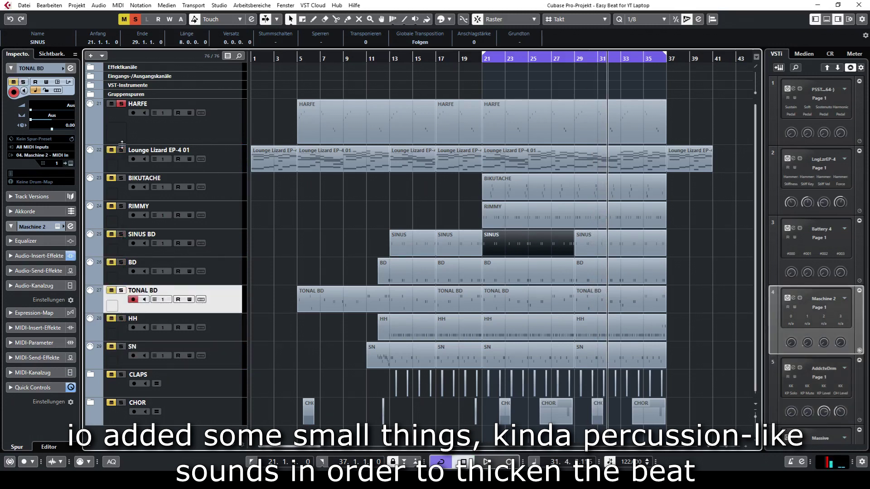
key("KP_1")
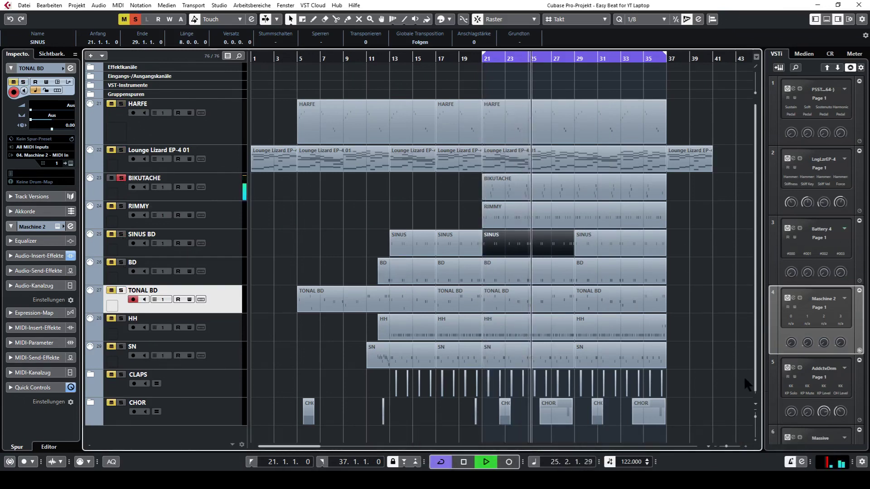
Step: Open the BIKUTACHE part in the key editor and examine the rhythmic placement of its MIDI notes across several bars
double_click(589, 188)
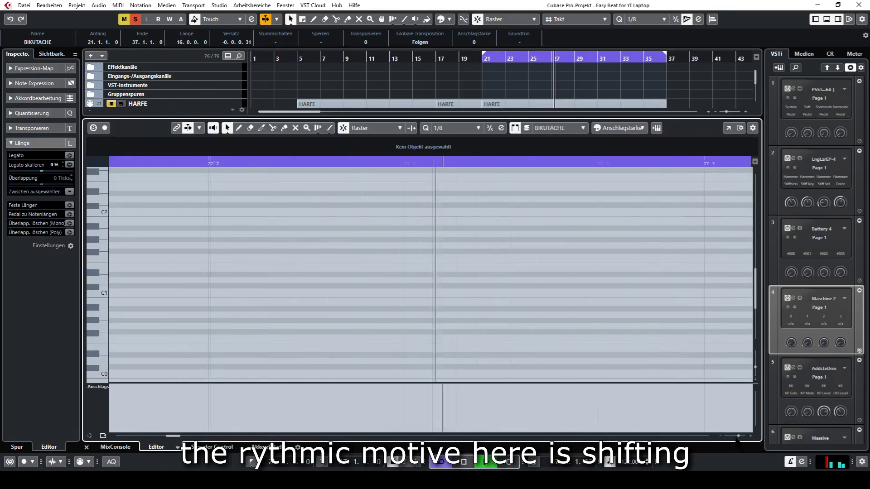
left_click_drag(739, 436, 735, 437)
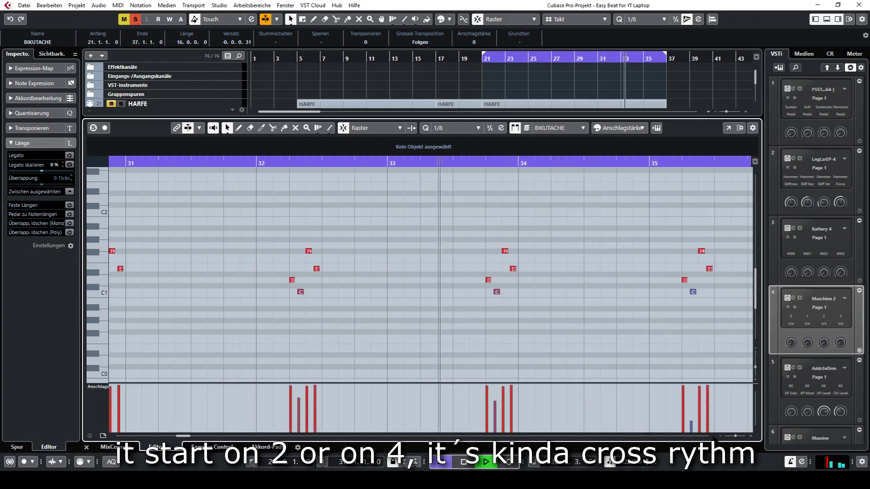
Step: Solo the RIMMY track in place of BIKUTACHE and play it from bar 21
key("Return")
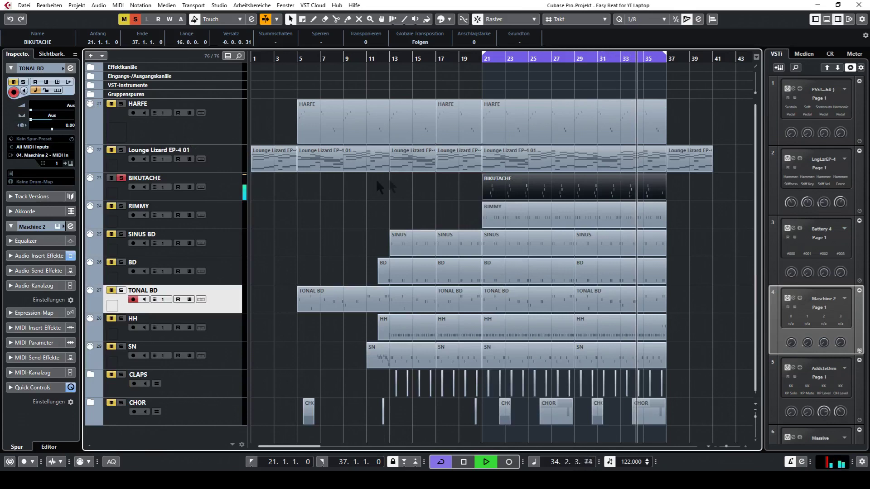
key("space")
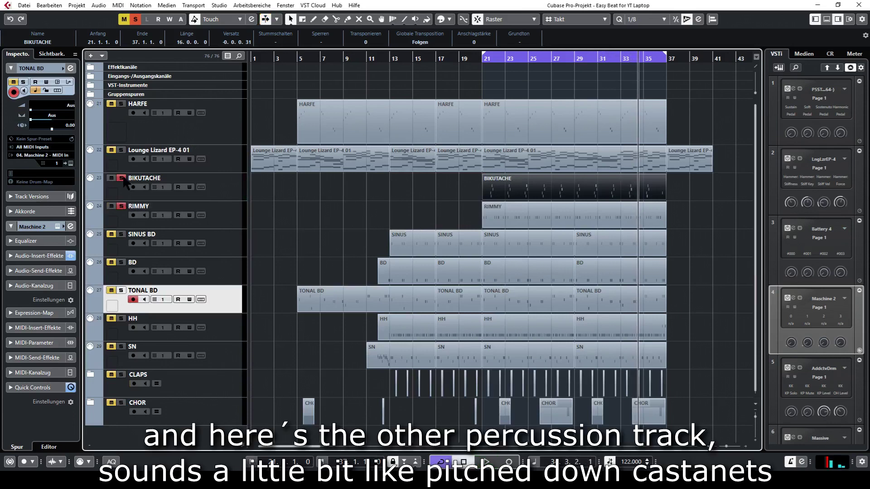
key("space")
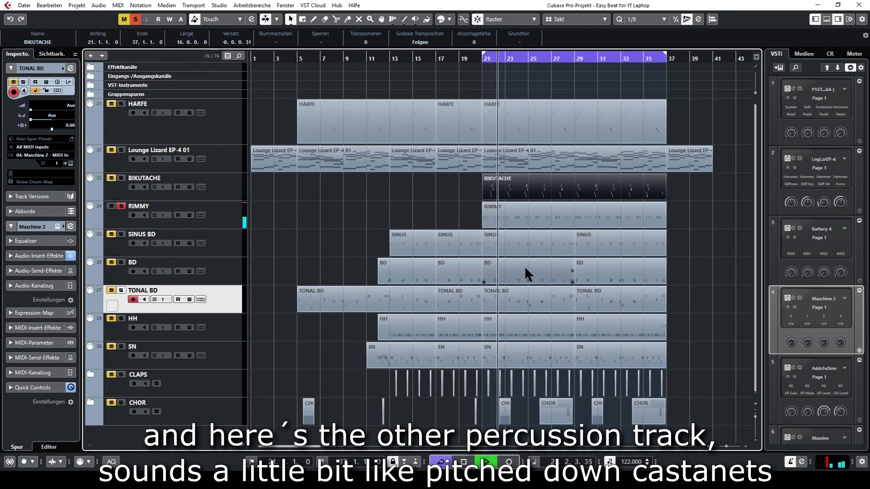
Step: Open the RIMMY part in the key editor and view the placement of its MIDI notes
left_click(521, 224)
double_click(520, 222)
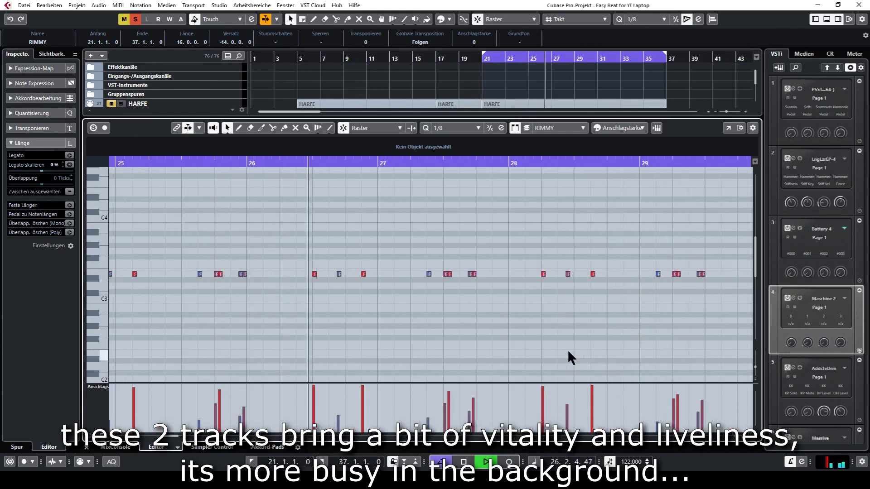
key("Return")
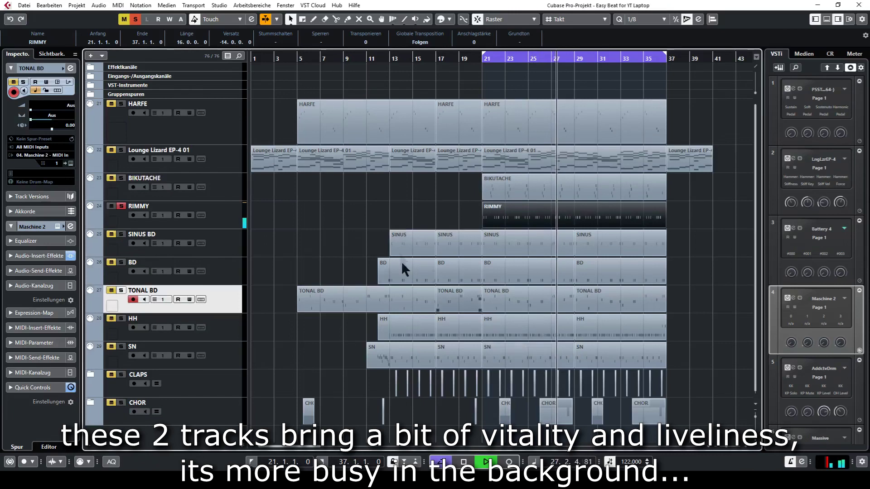
Step: Add BIKUTACHE, Lounge Lizard EP-4 01, HARFE, SINUS BD, BD, TONAL BD, HH and SN to the RIMMY solo to hear them together
left_click(121, 178)
left_click(121, 149)
left_click(121, 104)
left_click(121, 234)
left_click(121, 263)
left_click(120, 290)
left_click(121, 318)
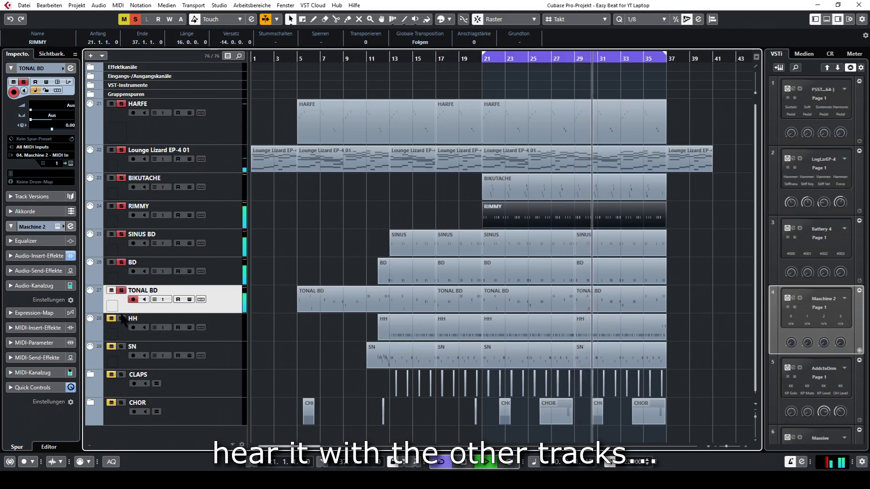
left_click(121, 346)
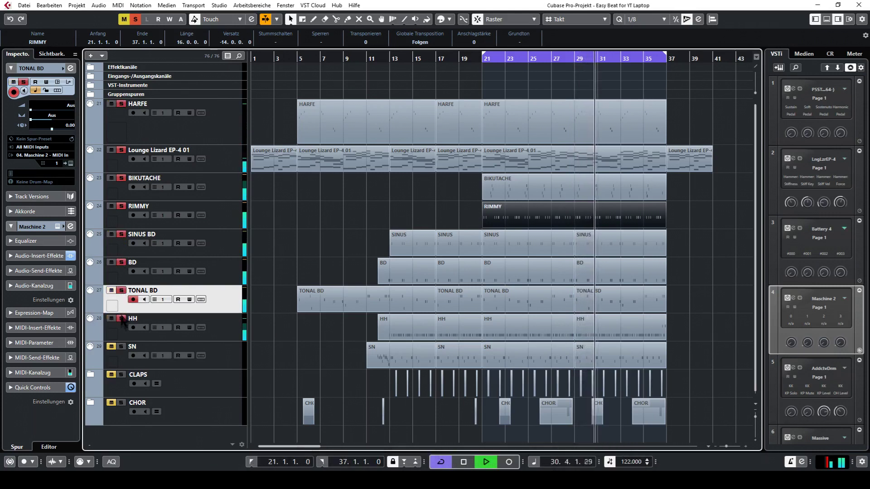
left_click(446, 349)
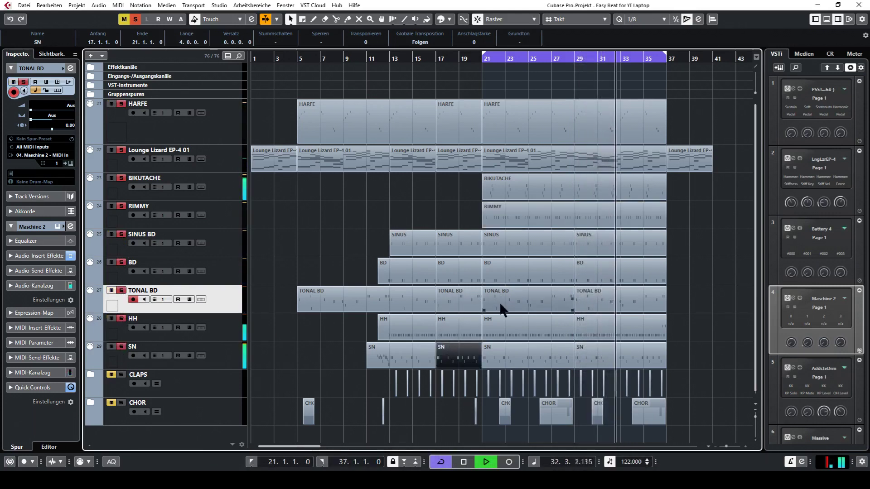
scroll(495, 298, "down", 1)
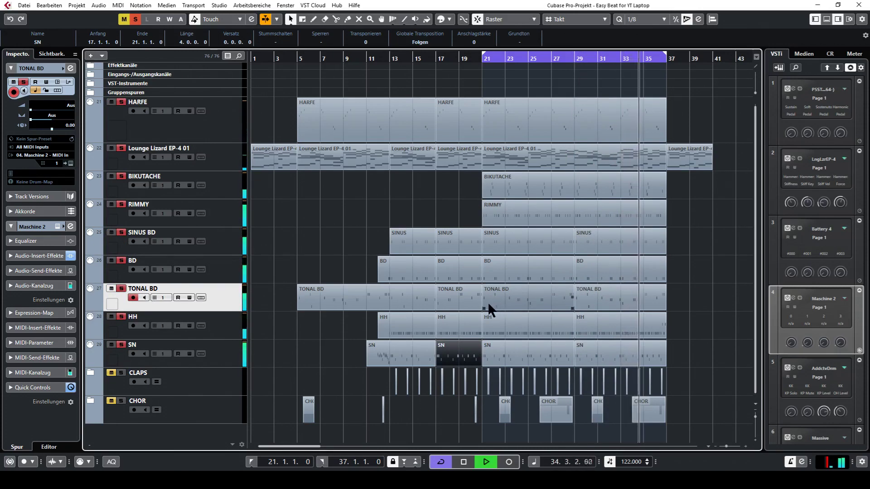
key("space")
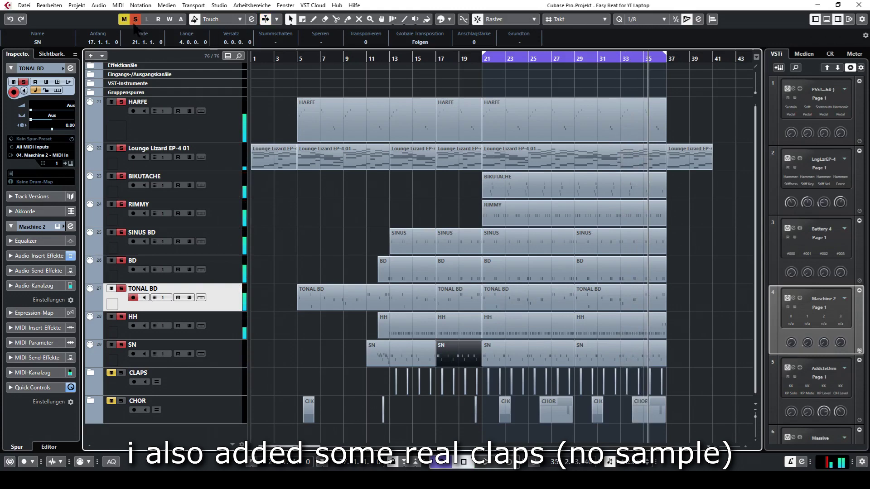
Step: Turn off all solos and expand the CLAPS folder track to show its individual clap tracks
left_click(135, 22)
left_click(200, 384)
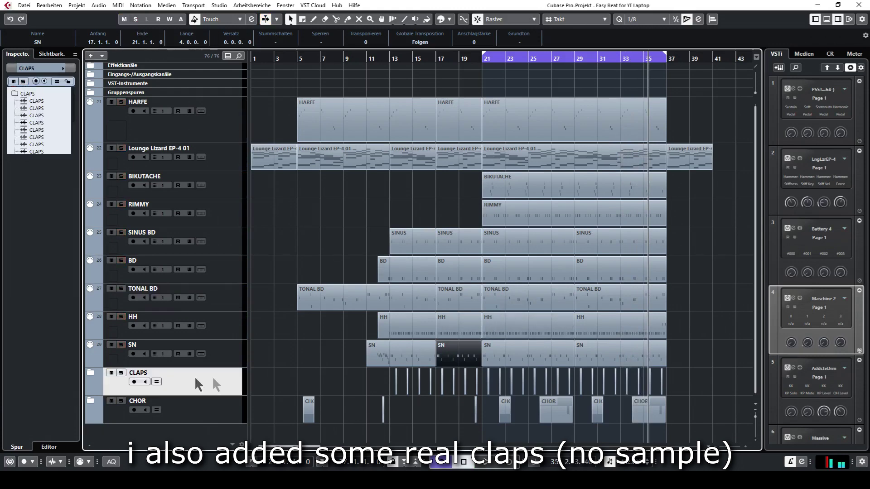
left_click(89, 372)
scroll(327, 336, "down", 5)
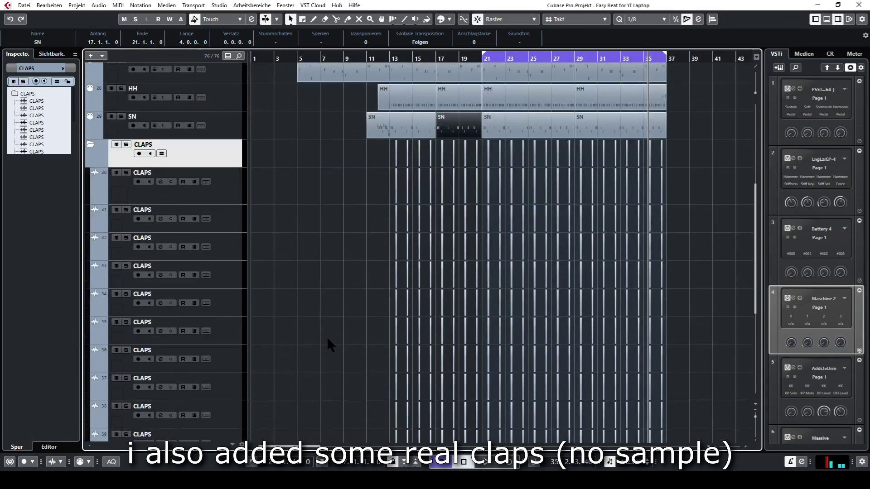
Step: Audition the original clap recordings one by one on the upper CLAPS tracks in bar 35 using the Play tool
left_click_drag(722, 446, 730, 447)
right_click(515, 198)
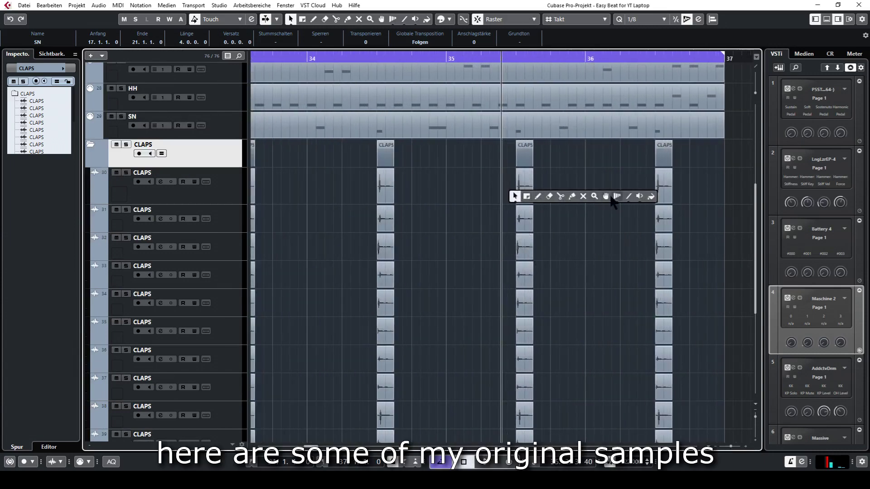
left_click(637, 197)
left_click(513, 189)
left_click(514, 188)
left_click(514, 210)
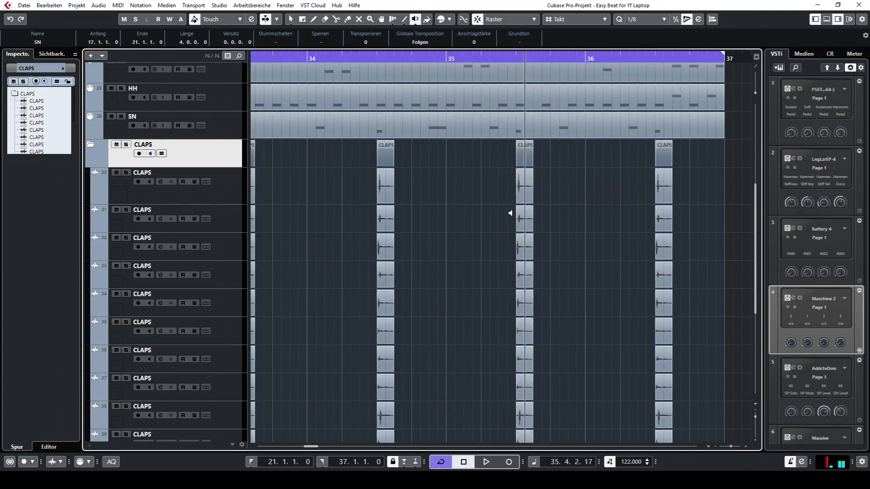
left_click(509, 249)
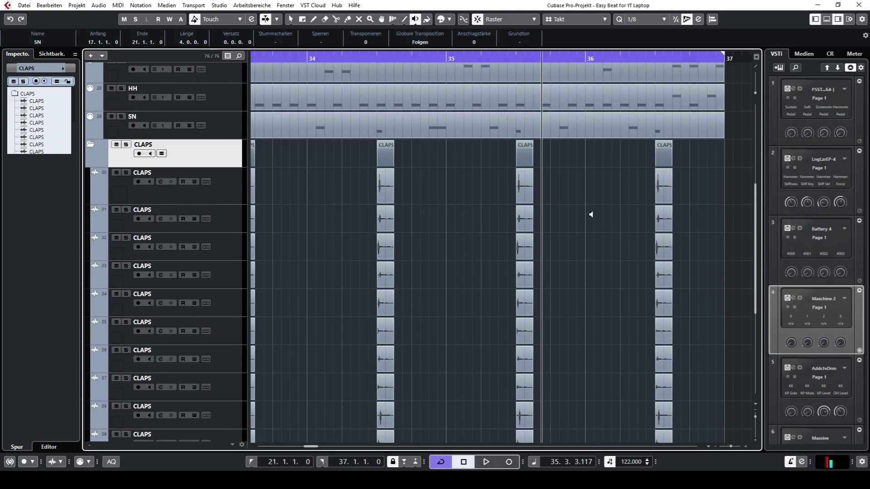
Step: Solo the CLAPS folder and play the recorded claps together, starting near bar 36
left_click(126, 145)
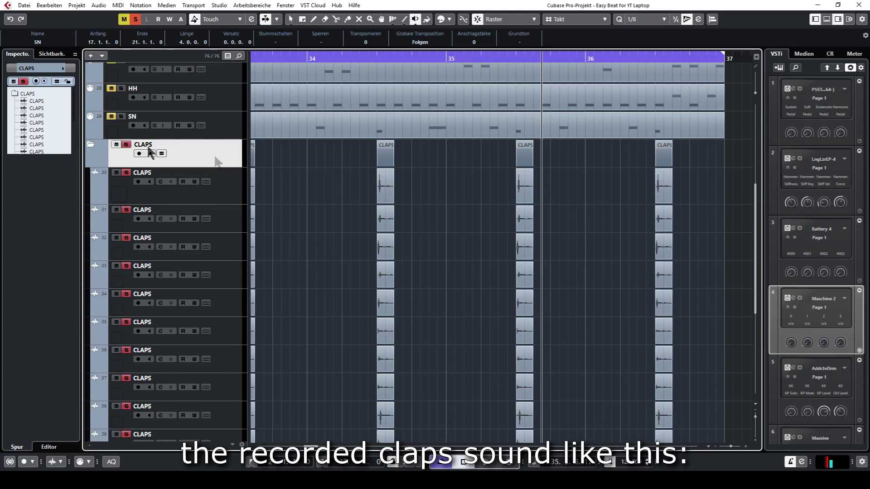
left_click(634, 61)
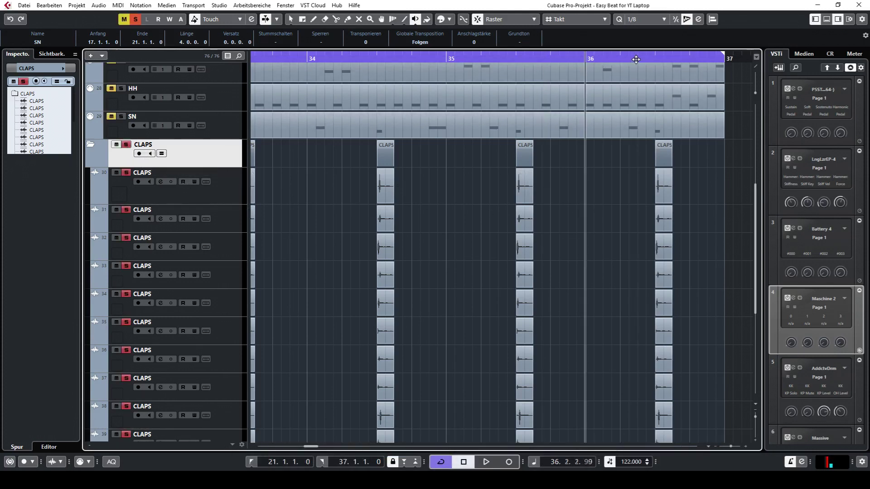
key("space")
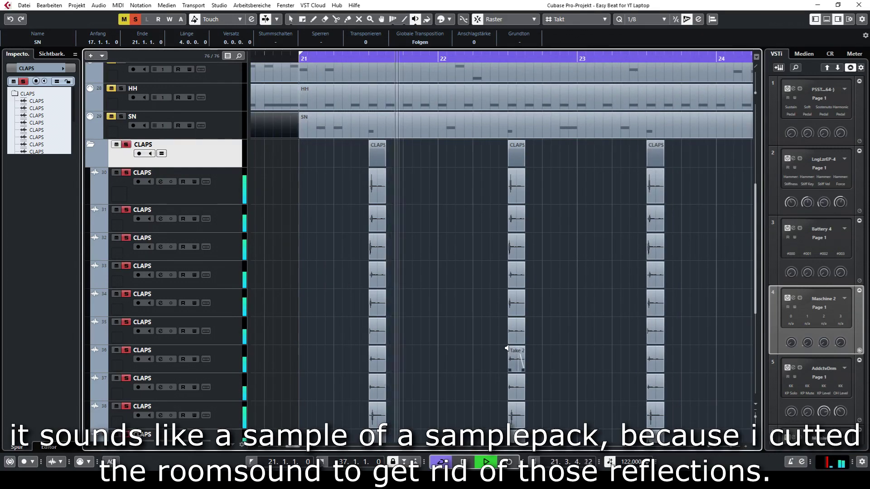
key("space")
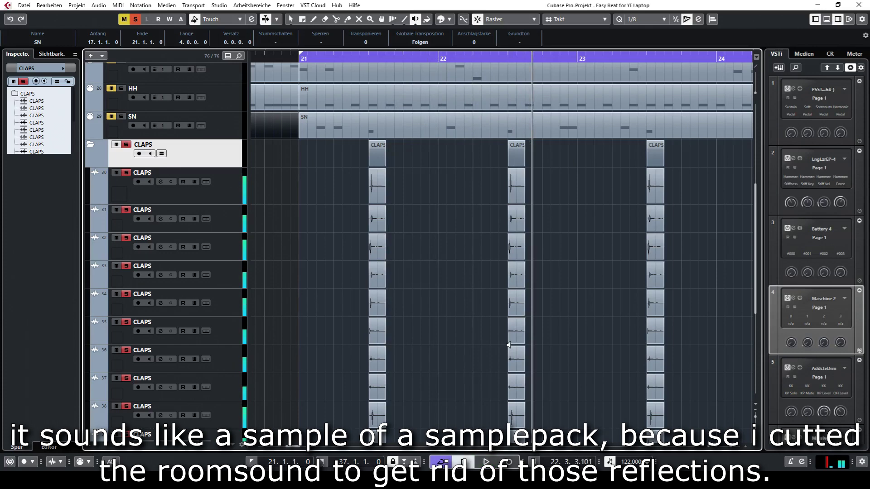
Step: Open the MixConsole and inspect the EQ boost in FabFilter Pro-Q 3 on the CLAPS channel
key("F3")
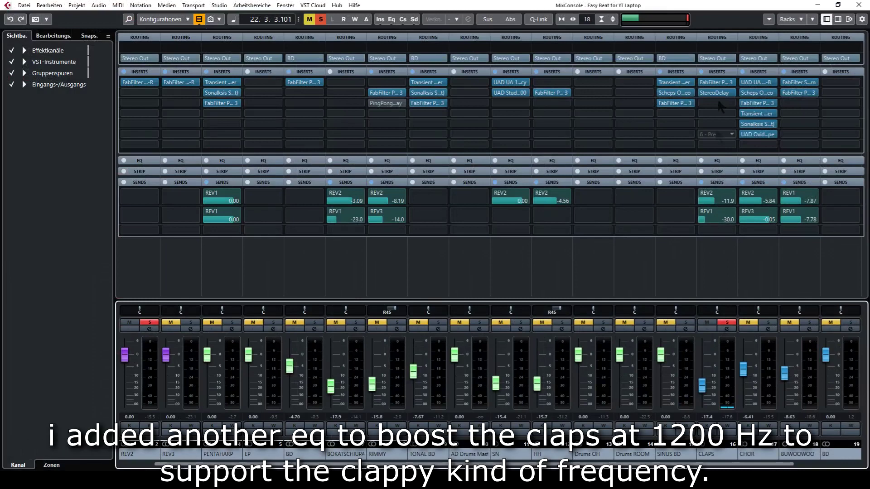
left_click(722, 85)
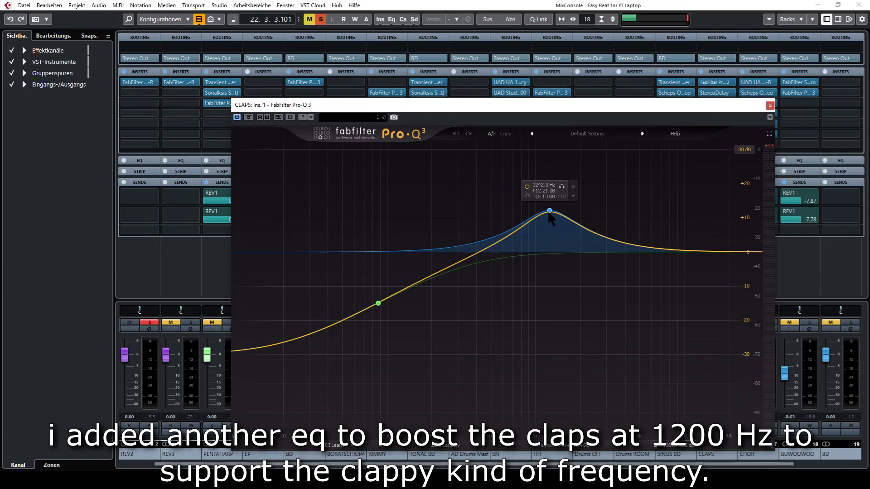
left_click(769, 105)
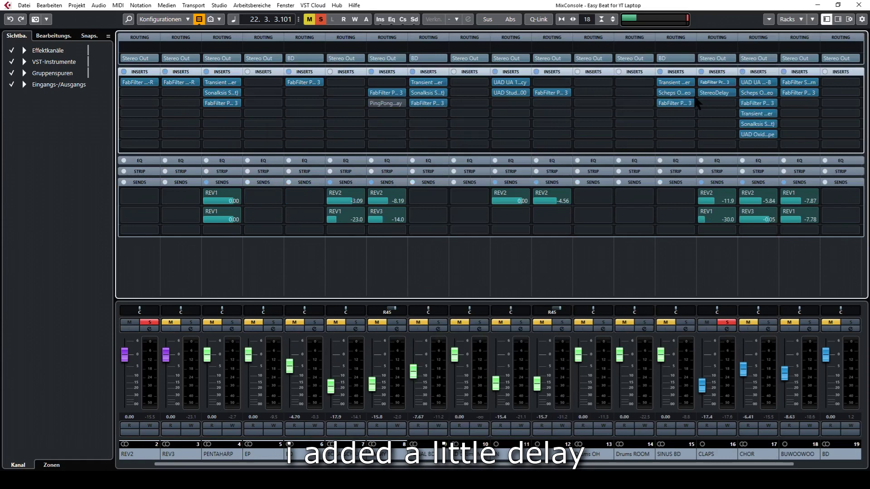
Step: View the StereoDelay settings on the CLAPS channel and compare the claps with the delay bypassed and active
left_click(713, 92)
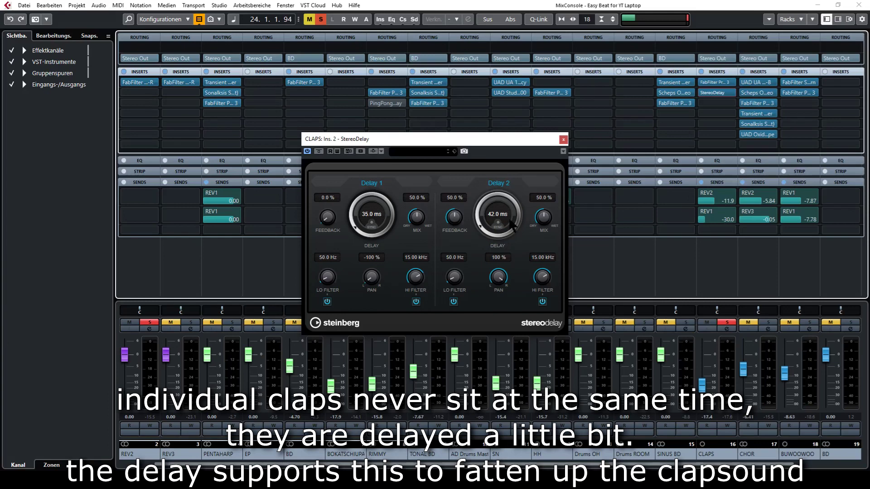
left_click(308, 151)
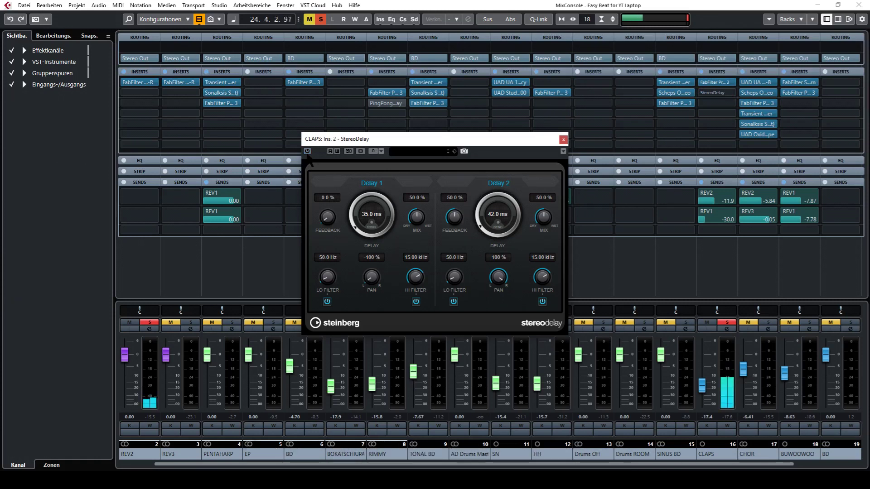
left_click(307, 152)
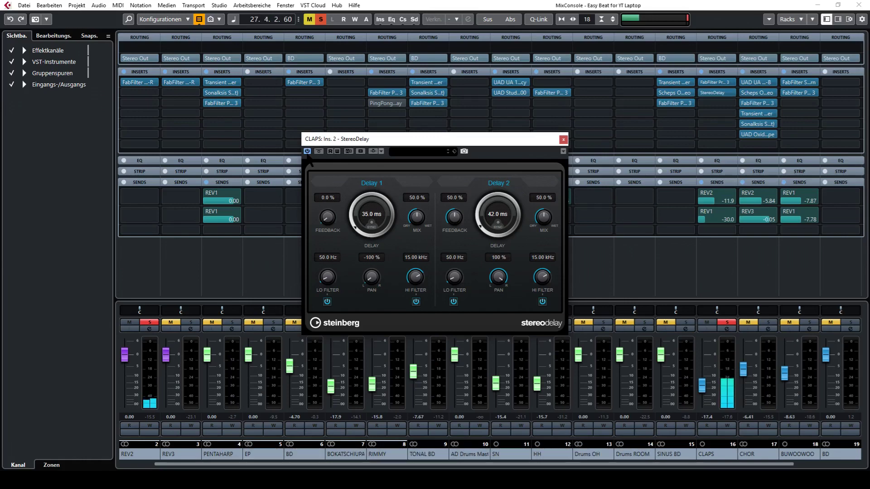
left_click(564, 140)
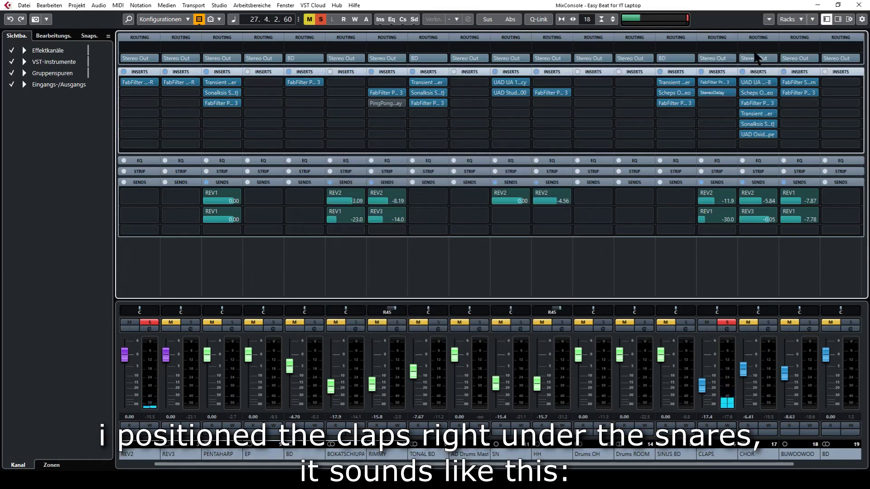
Step: Close the MixConsole, unsolo the CLAPS folder, and play the claps together with the snare and all other tracks
left_click(859, 5)
left_click(127, 145)
key("space")
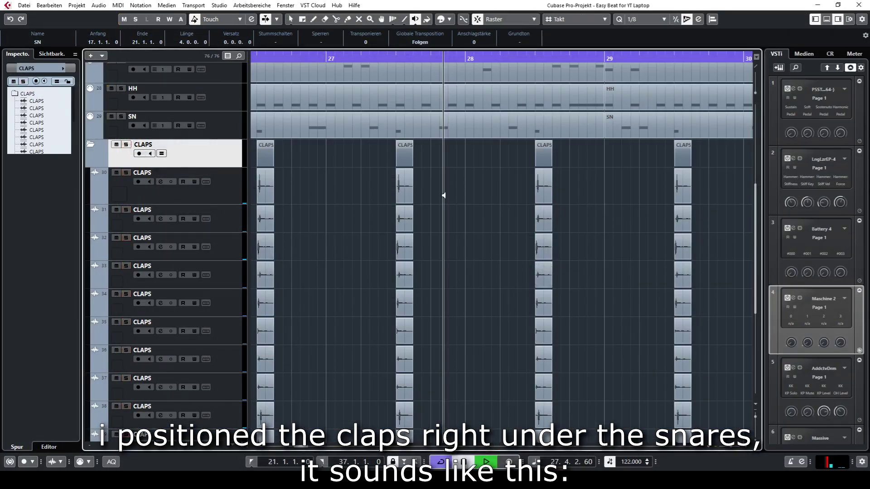
scroll(465, 219, "down", 4)
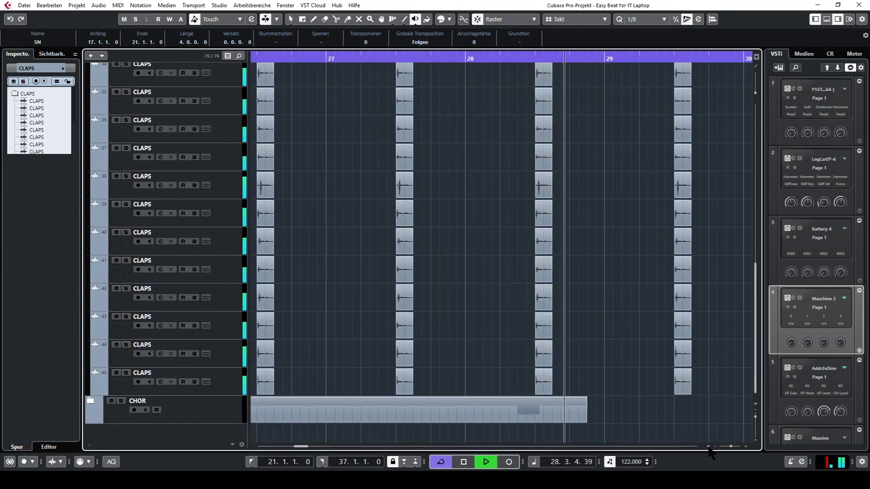
left_click_drag(730, 446, 726, 448)
scroll(535, 394, "up", 4)
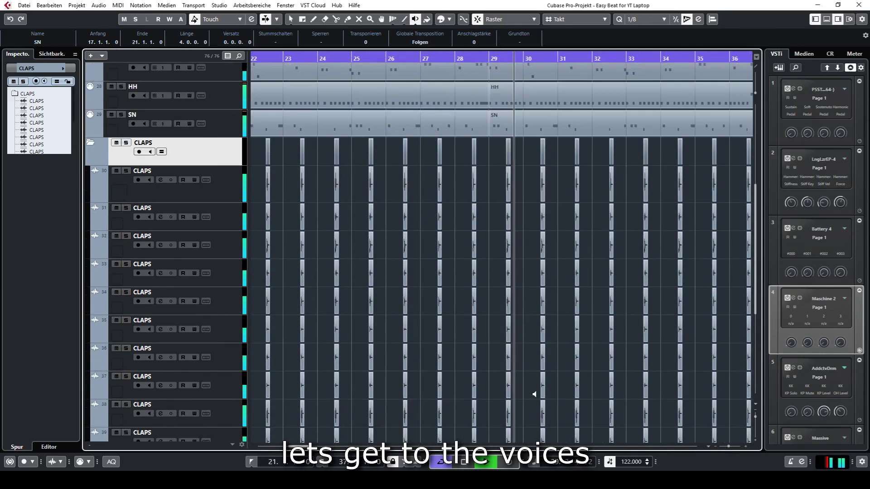
key("space")
Step: Solo the CHOR folder track and expand it to show its choir, delay and BUWOOWWOO tracks
scroll(268, 349, "down", 4)
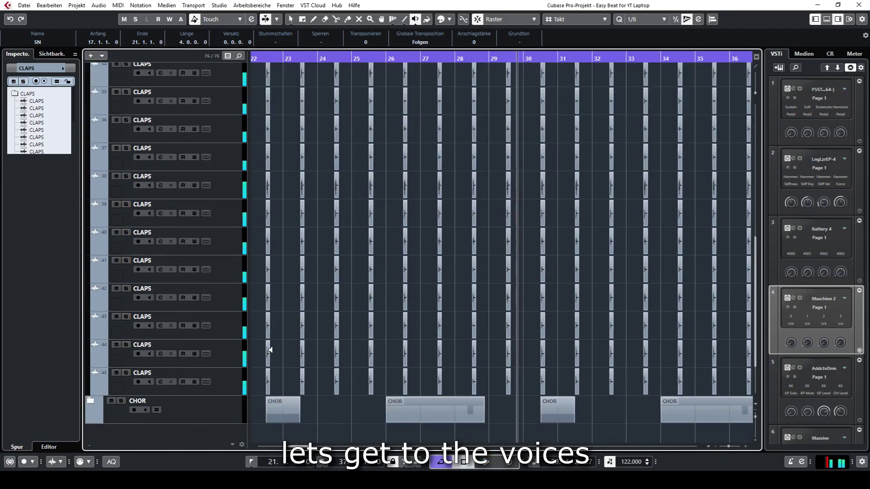
left_click(121, 401)
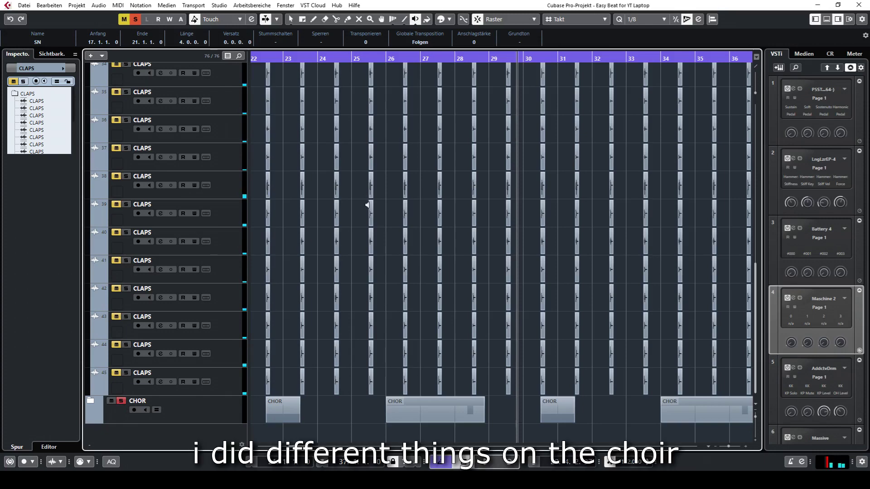
left_click(90, 401)
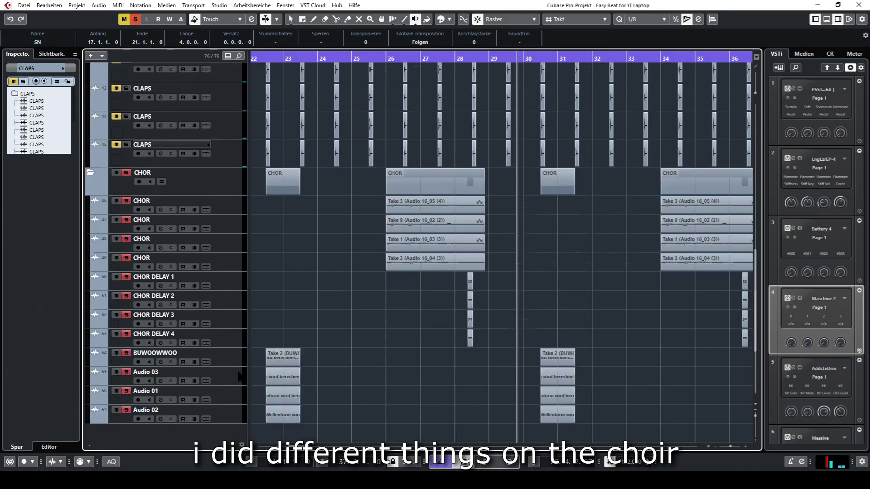
scroll(239, 376, "down", 5)
Step: Audition the four BUWOOWWOO voice clips at bar 22 one by one with the Play tool
key("1")
left_click(264, 58)
scroll(360, 202, "left", 1)
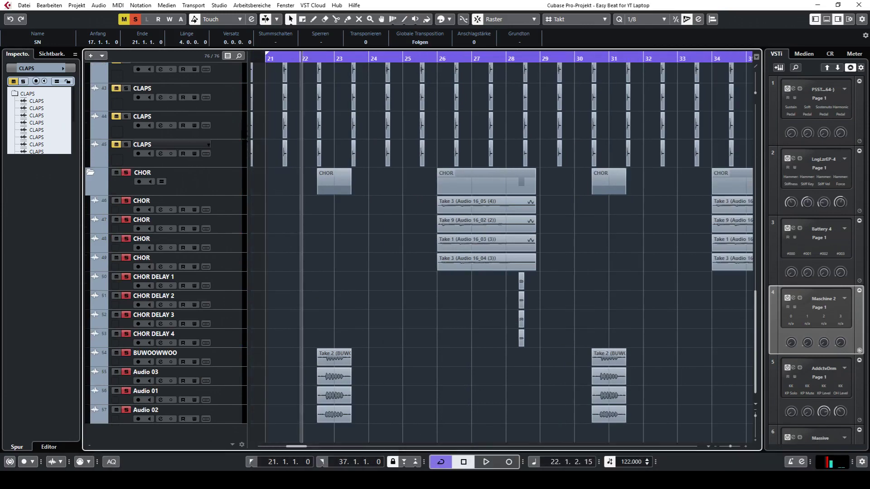
right_click(353, 343)
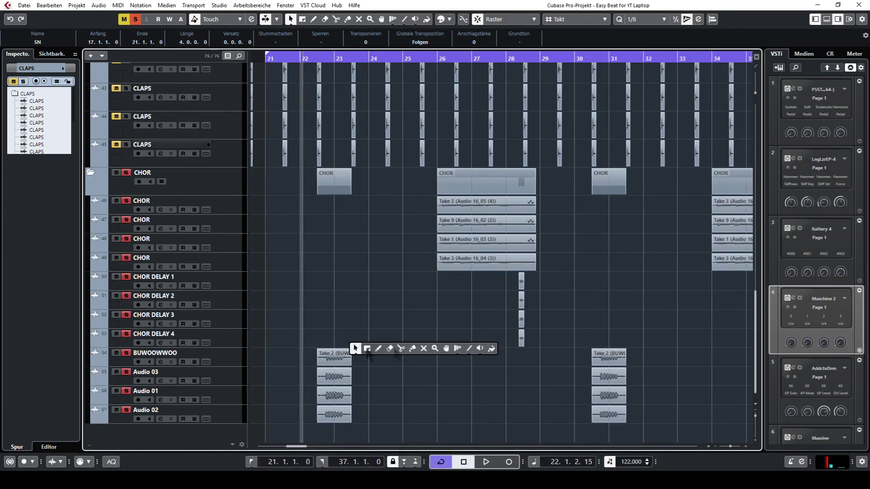
left_click(479, 348)
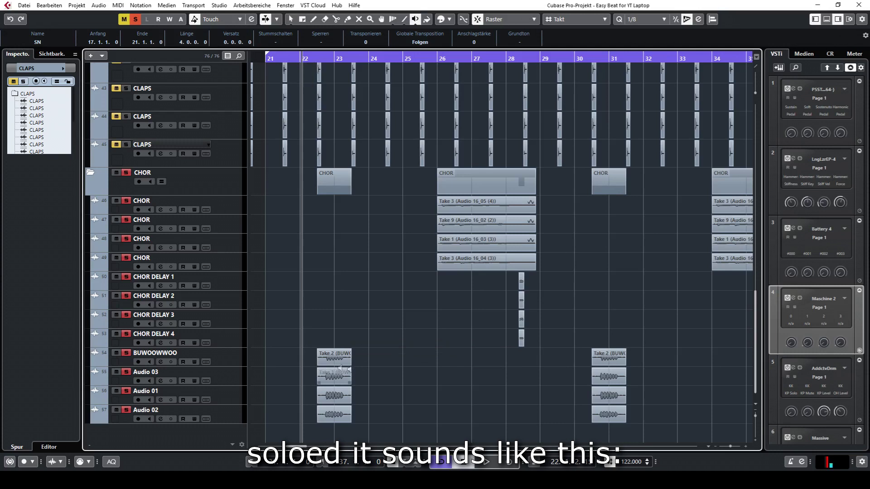
left_click(326, 359)
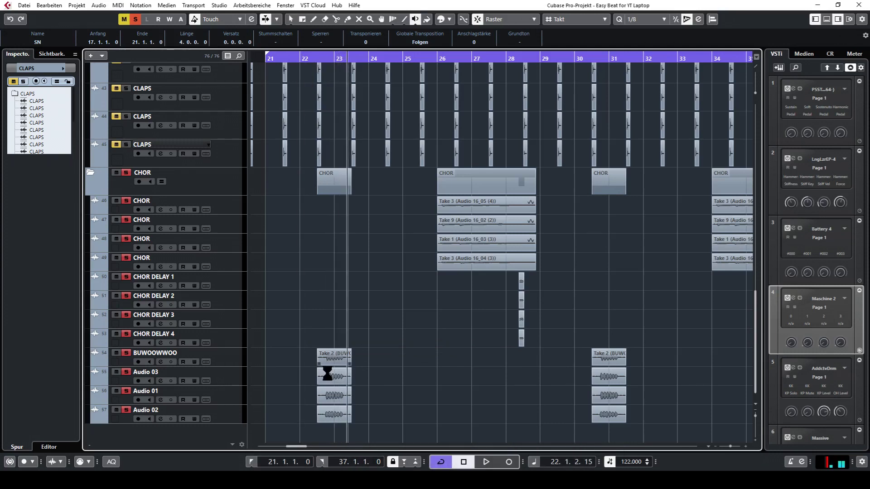
left_click(322, 374)
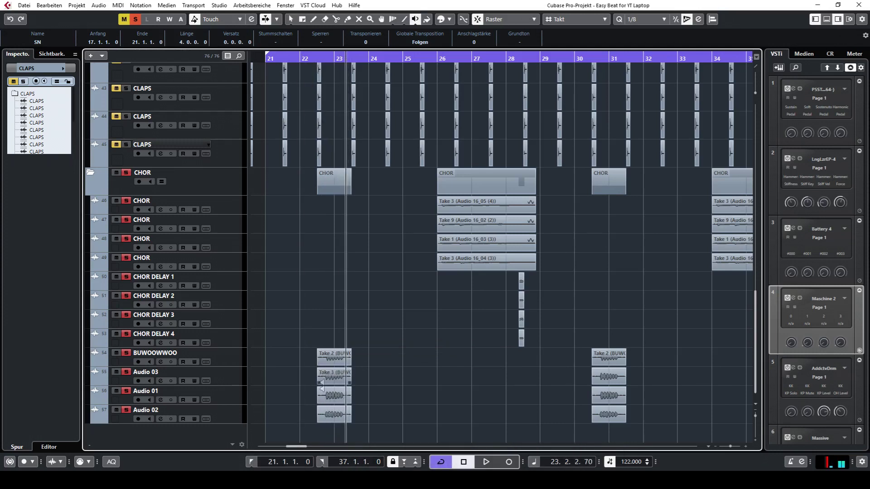
left_click(322, 396)
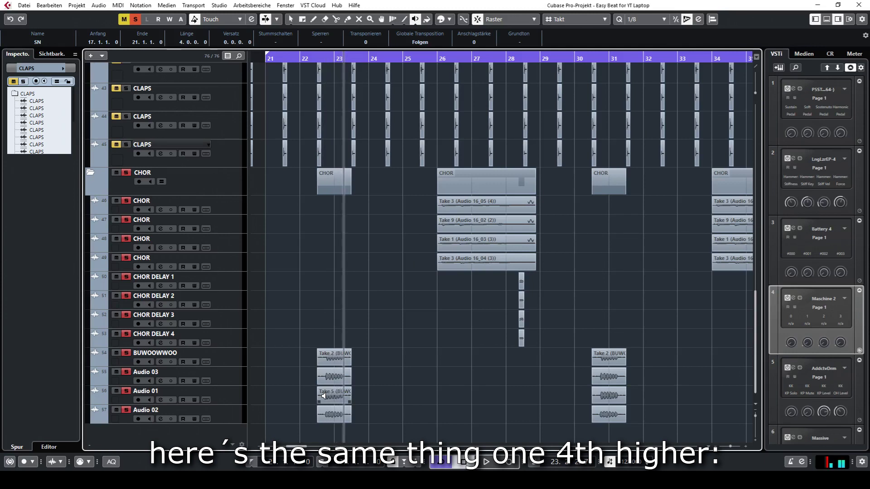
left_click(324, 411)
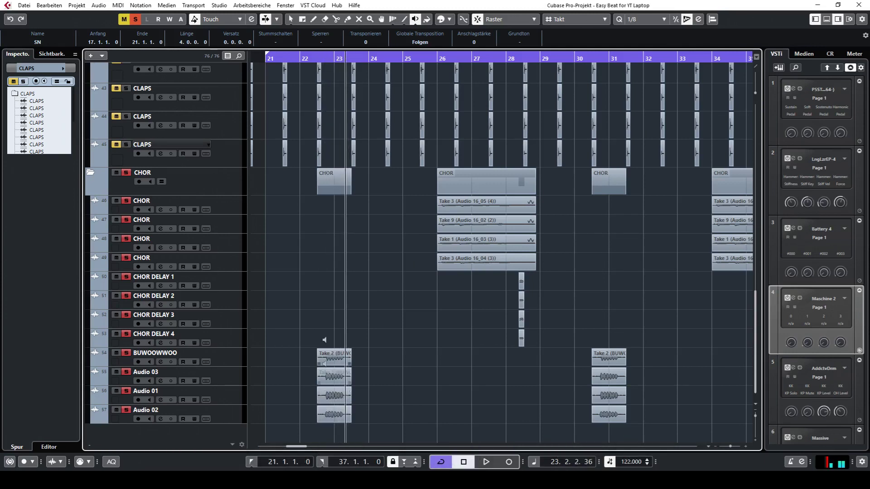
Step: Play the BUWOOWWOO voices together from bar 22, and play the four-voice choir from bar 26
left_click(313, 57)
key("space")
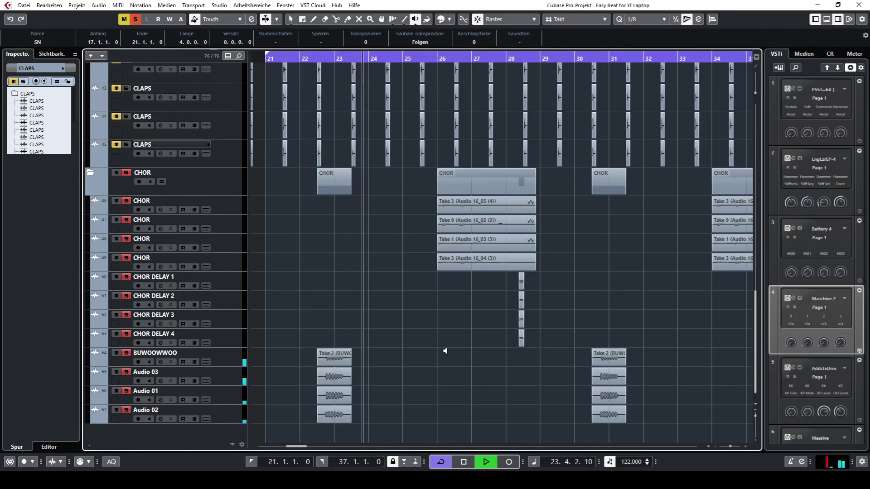
key("space")
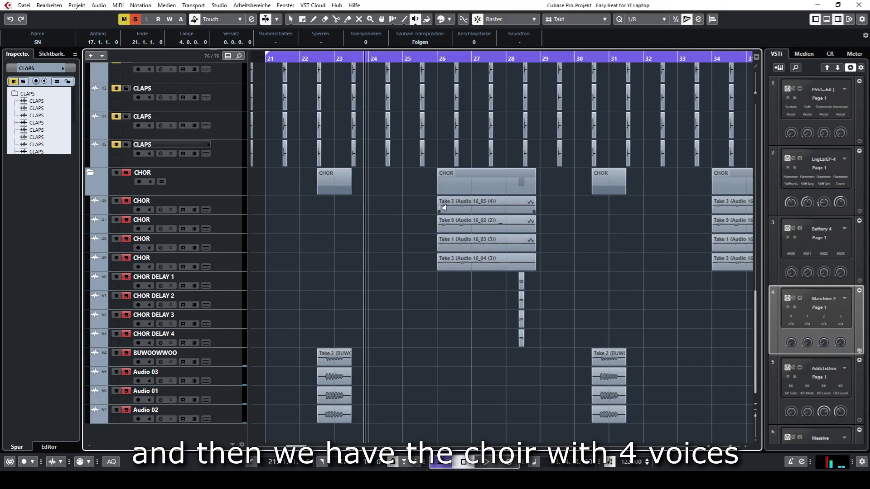
left_click(442, 65)
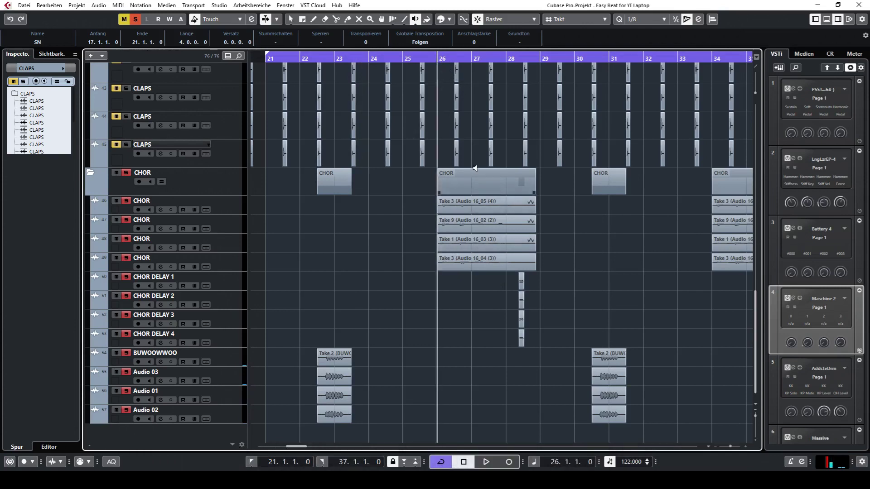
key("space")
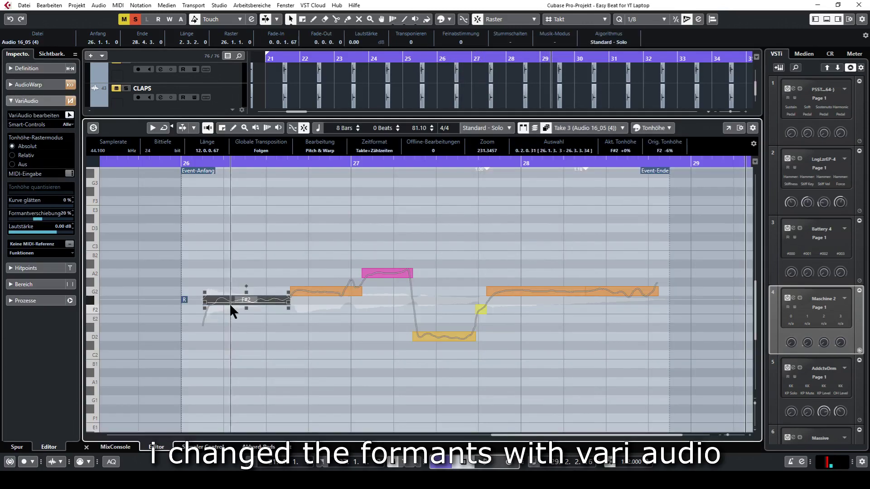
Step: Inspect the formant shift of the F#2 segment in the first CHOR take with VariAudio and cancel the edit
left_click(205, 310)
left_click_drag(205, 309, 204, 310)
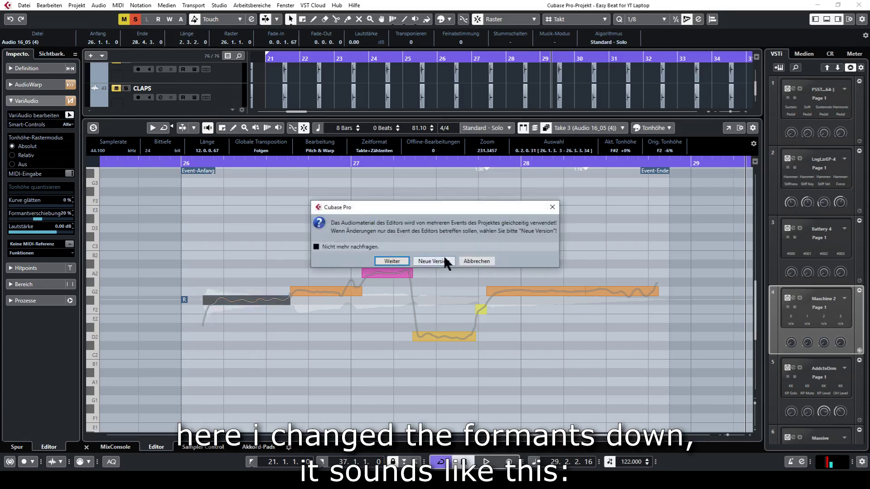
left_click(464, 259)
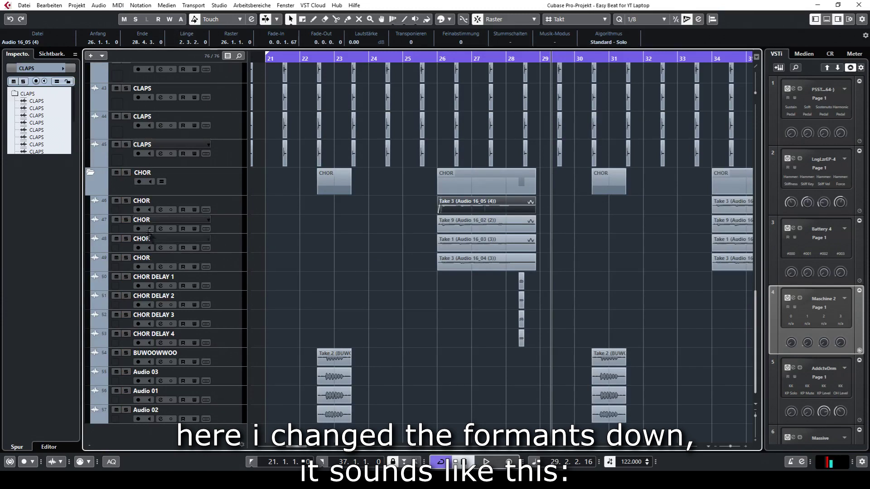
Step: Solo the first and second CHOR tracks one after the other and play each choir voice from bar 26
left_click(126, 201)
key("space")
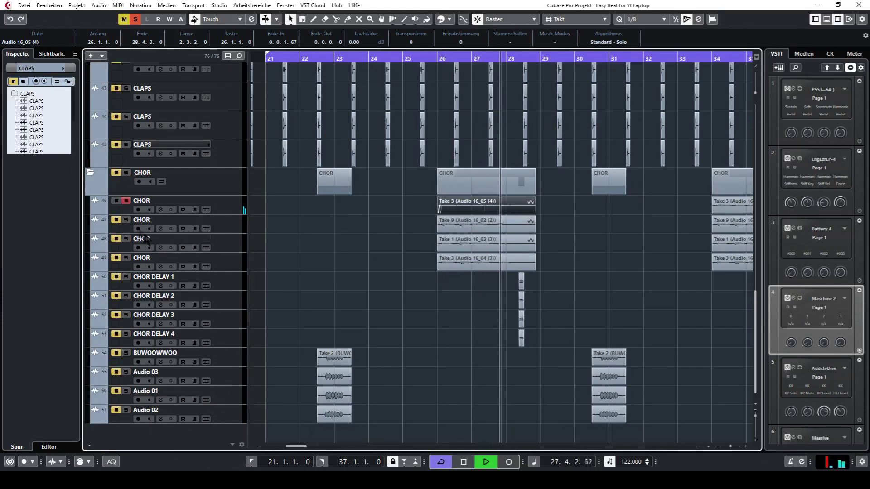
left_click(127, 220)
left_click(438, 58)
key("space")
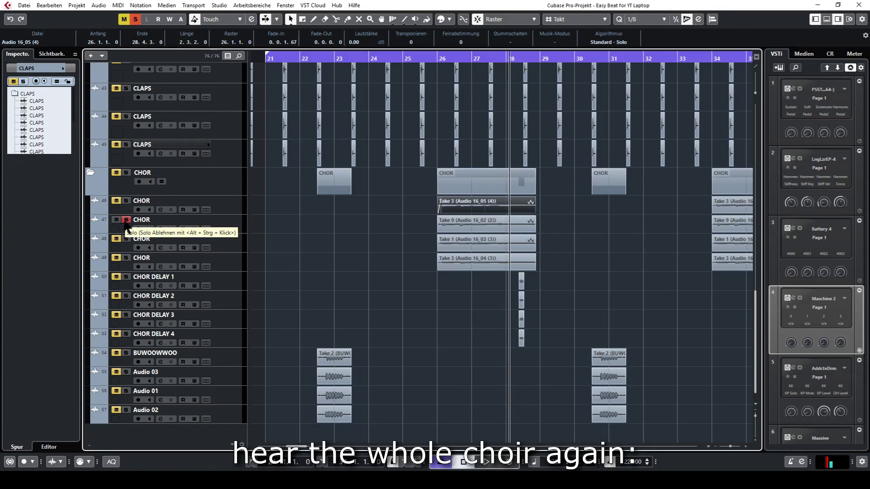
Step: Solo all four CHOR tracks and play the whole choir from bar 26
left_click(125, 239)
left_click(436, 59)
key("space")
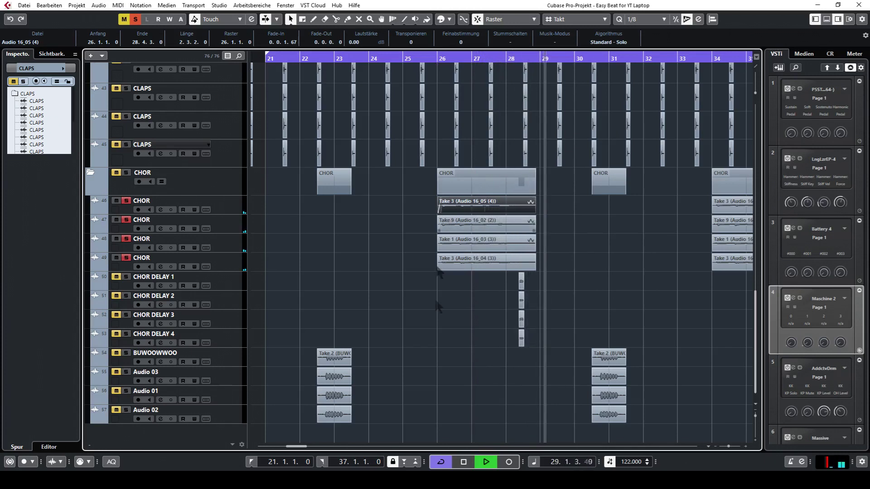
Step: Solo the four CHOR DELAY tracks and play their short choir clips from bar 28
left_click(127, 279)
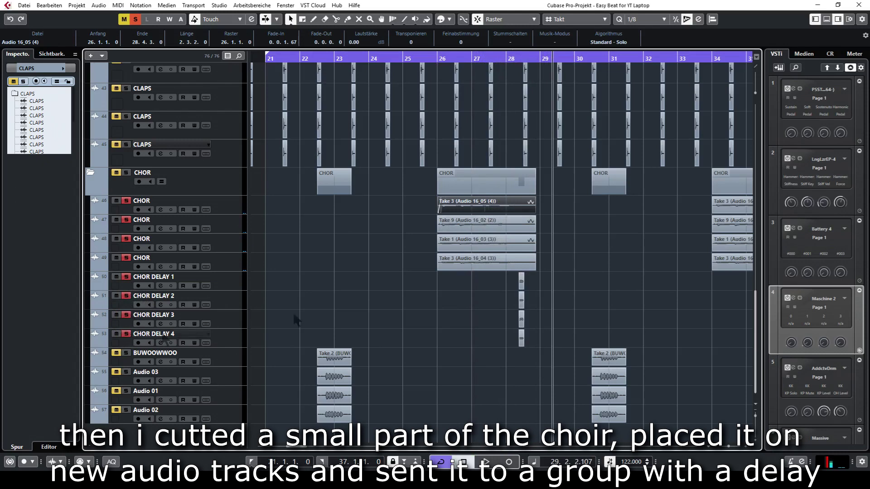
left_click(508, 59)
left_click_drag(727, 446, 731, 447)
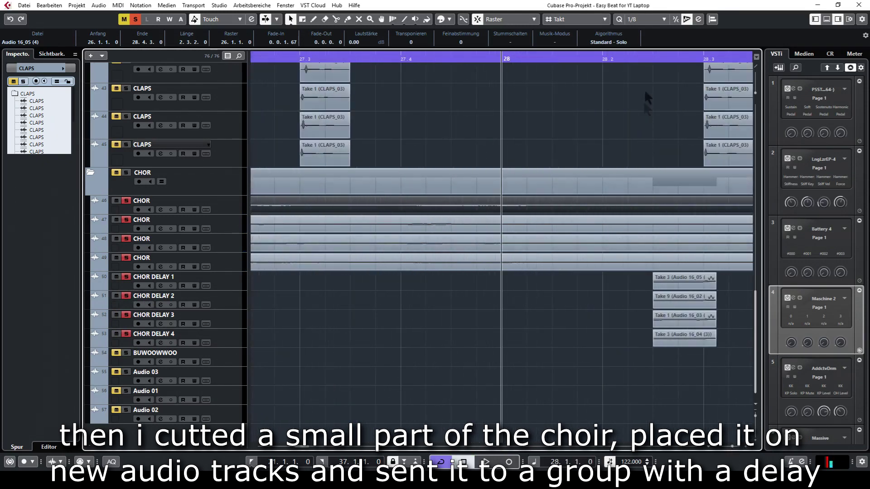
left_click(648, 64)
left_click(597, 58)
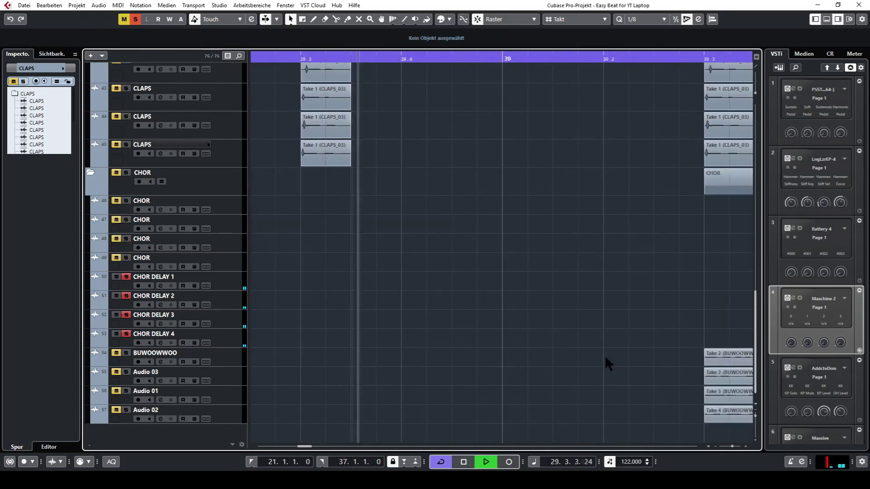
Step: Open the MixConsole, inspect the StereoDelay settings on the CHOR DELAY channel, and close the plug-in and the console
left_click(232, 287)
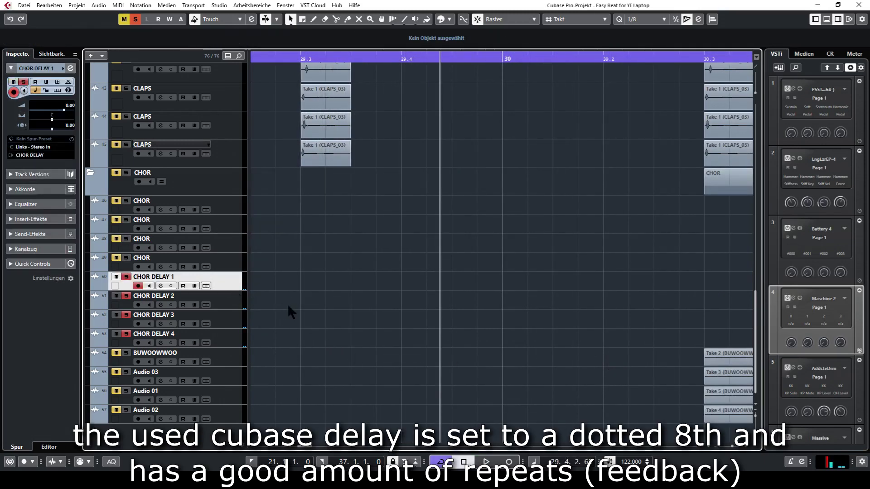
key("F3")
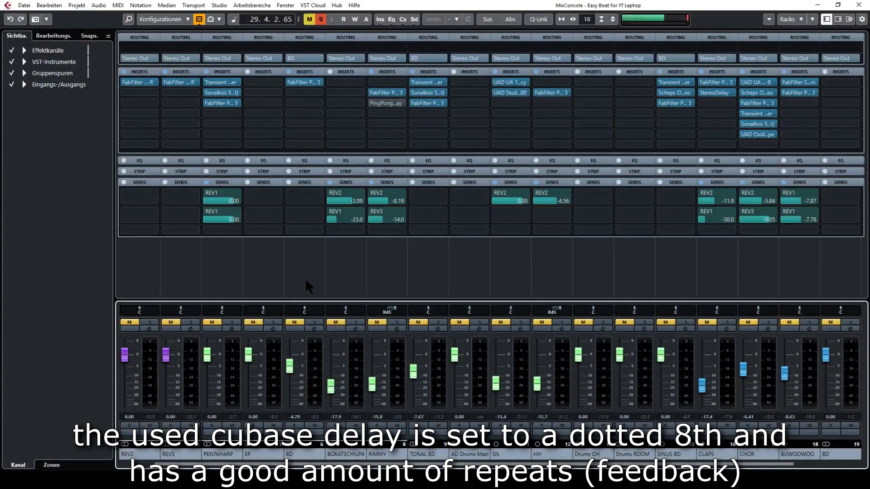
left_click_drag(777, 467, 841, 464)
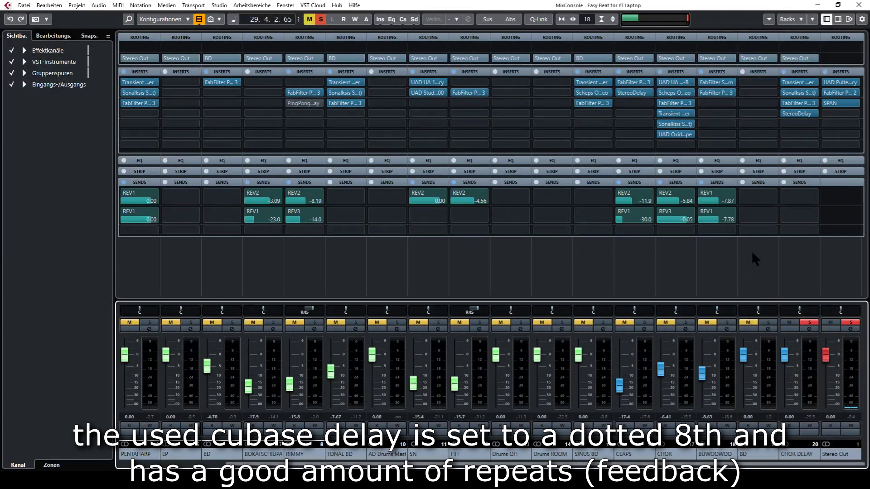
left_click(800, 113)
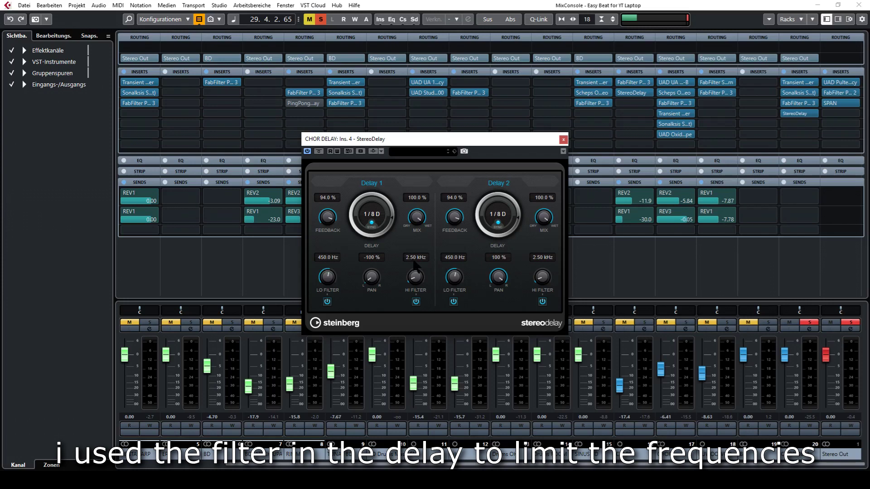
left_click(563, 139)
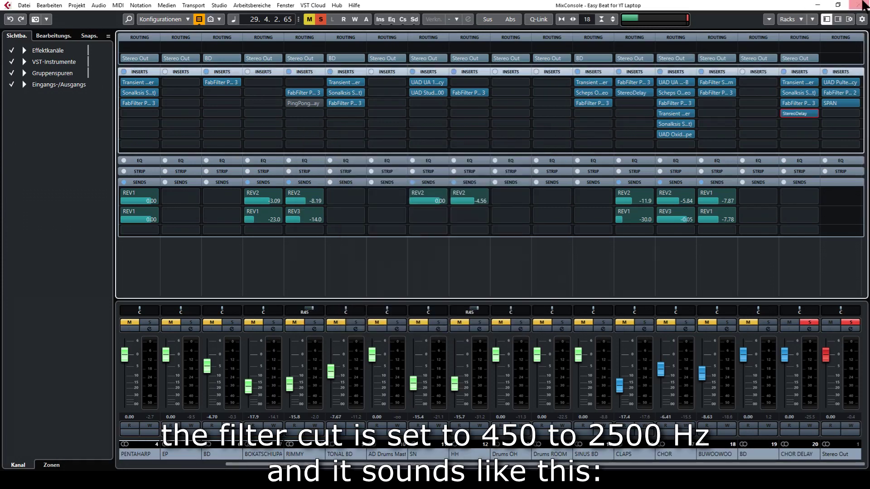
left_click(858, 5)
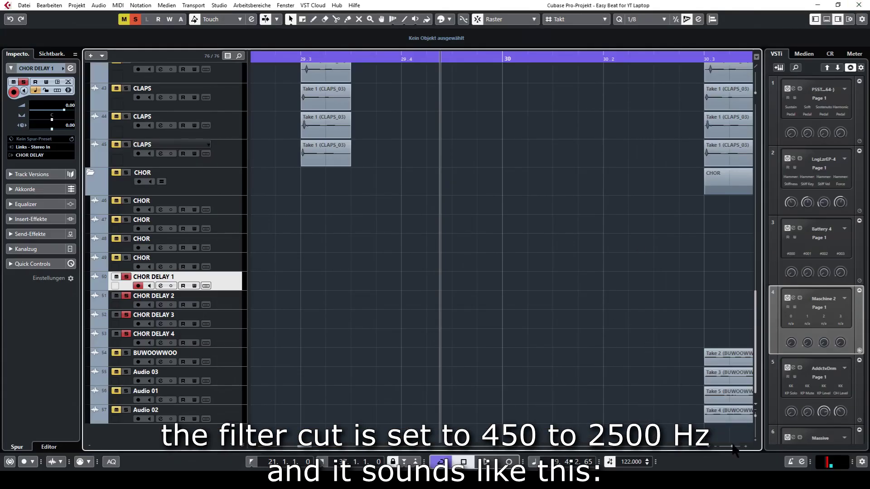
Step: Solo the four CHOR tracks together with the CHOR DELAY tracks and play the choir phrase with its delay
left_click_drag(733, 449, 730, 450)
left_click(127, 201)
key("space")
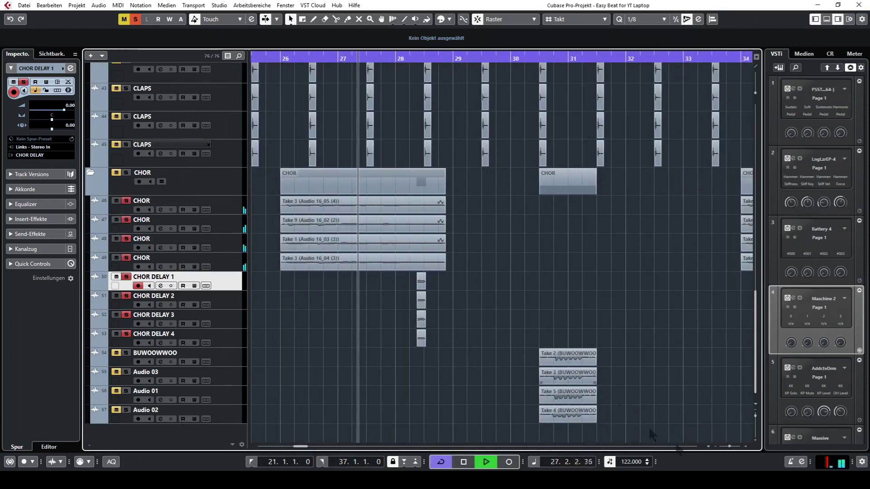
left_click_drag(728, 448, 726, 450)
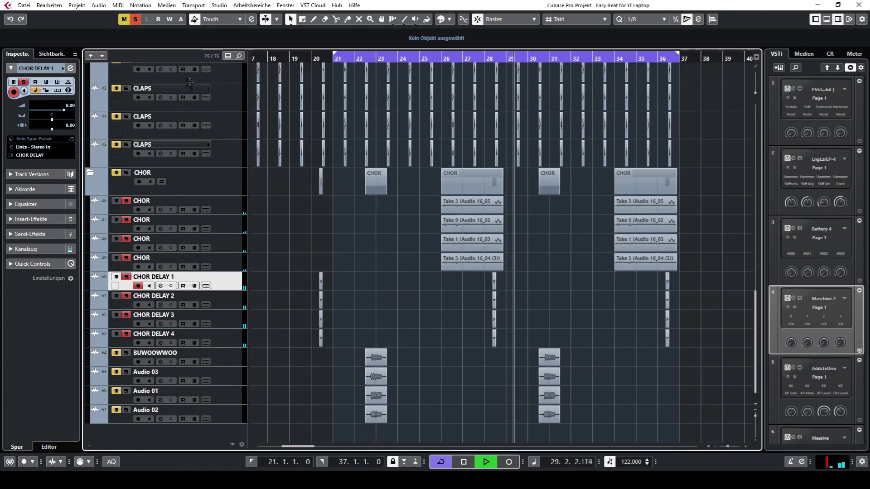
key("space")
Step: Deactivate all solos, play the complete beat from bar 21, and resize the tracks so that all are shown
left_click(135, 19)
key("space")
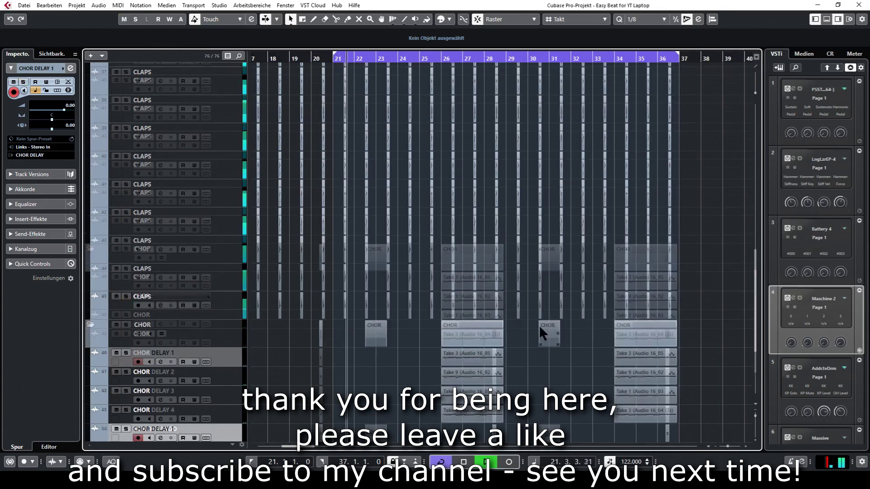
scroll(539, 326, "up", 5)
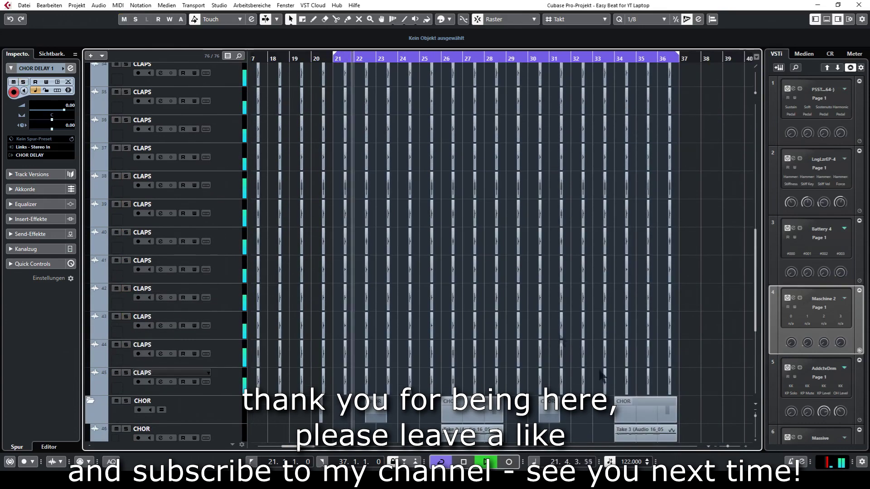
right_click(754, 416)
left_click(768, 349)
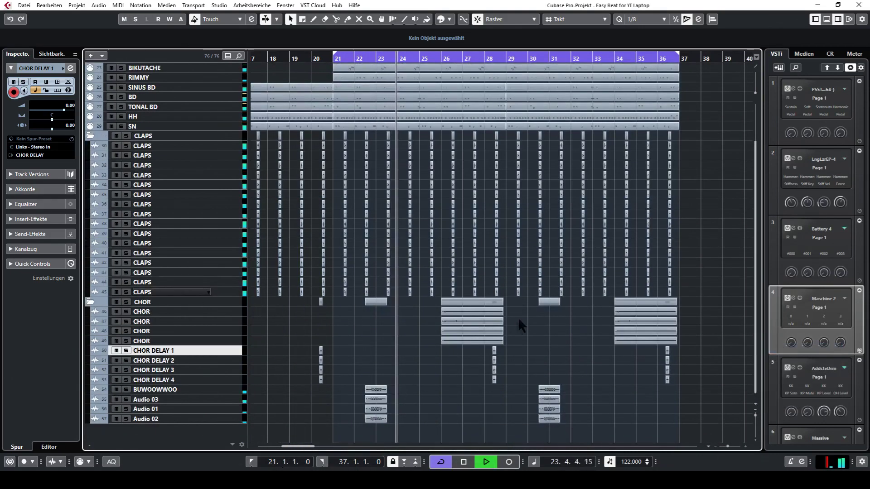
Step: Collapse the CLAPS and CHOR folder tracks while the beat plays
scroll(518, 317, "up", 2)
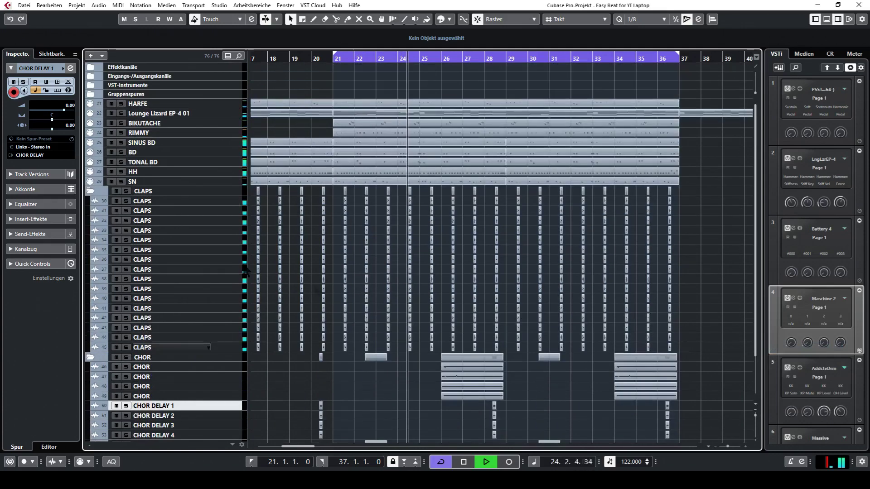
left_click(91, 191)
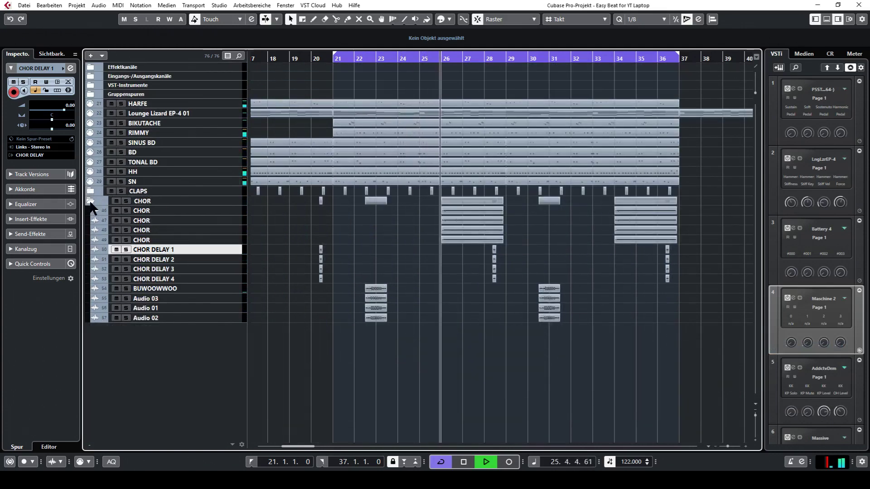
left_click(91, 201)
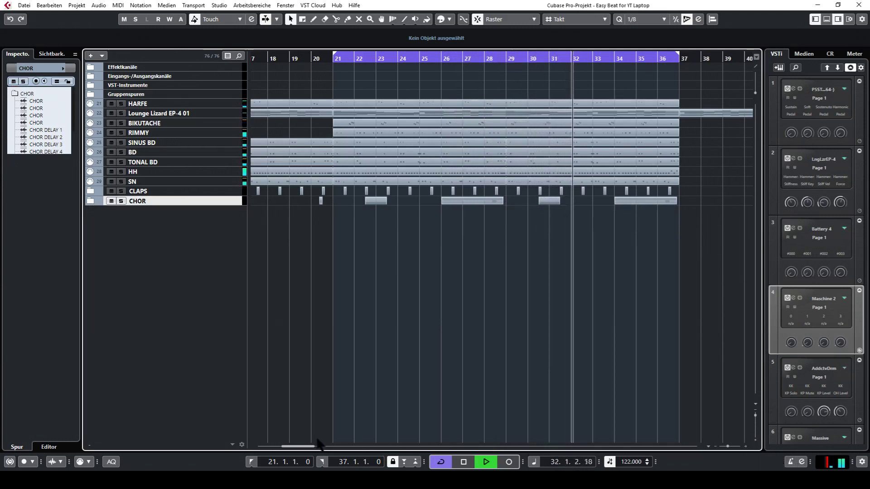
Step: Extend the cycle range by moving the right locator to bar 44, and refit the track heights to show all tracks
left_click_drag(304, 447, 315, 447)
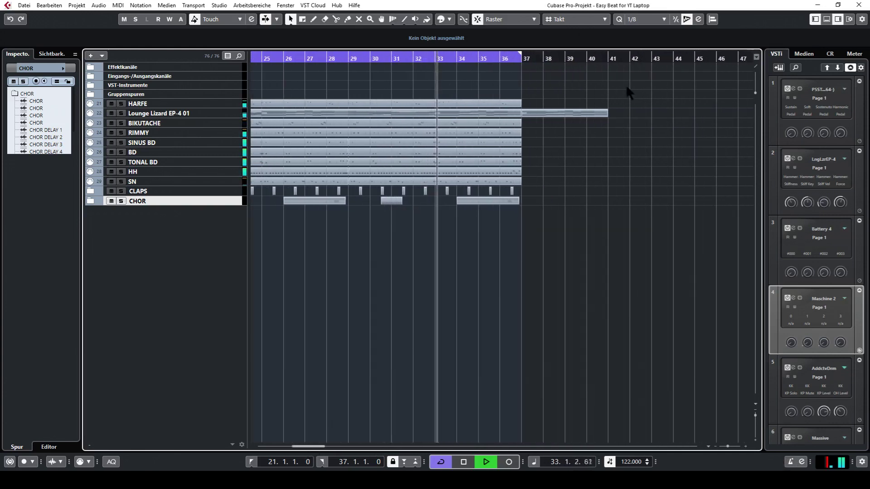
left_click(673, 59, "alt")
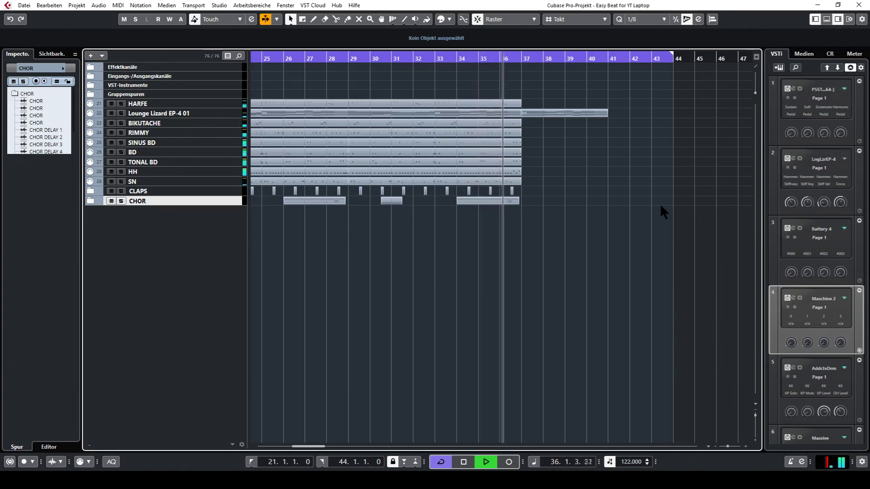
left_click(755, 406)
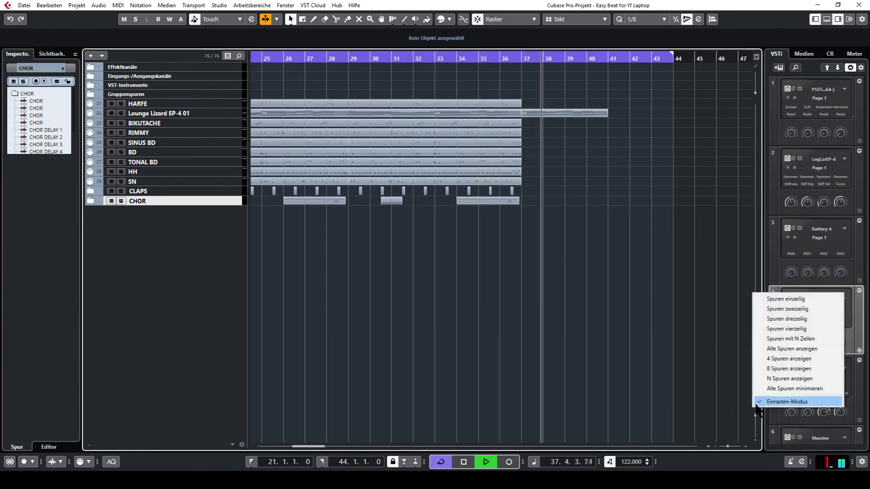
left_click(768, 349)
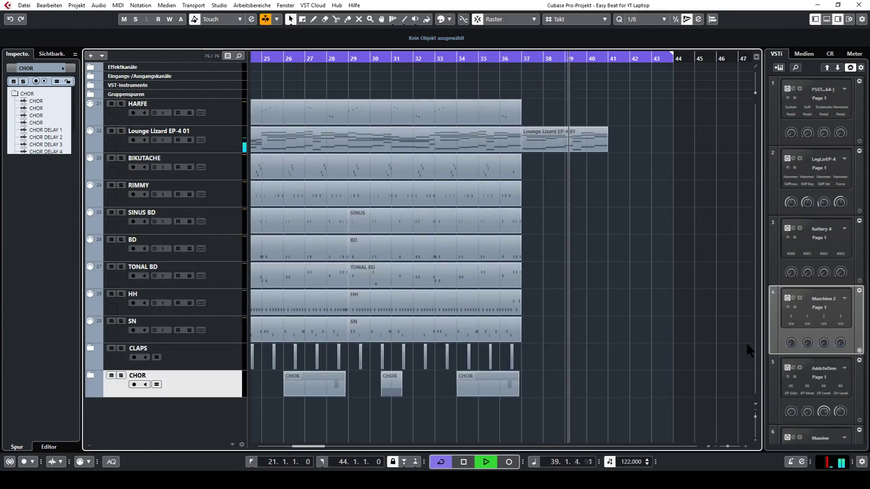